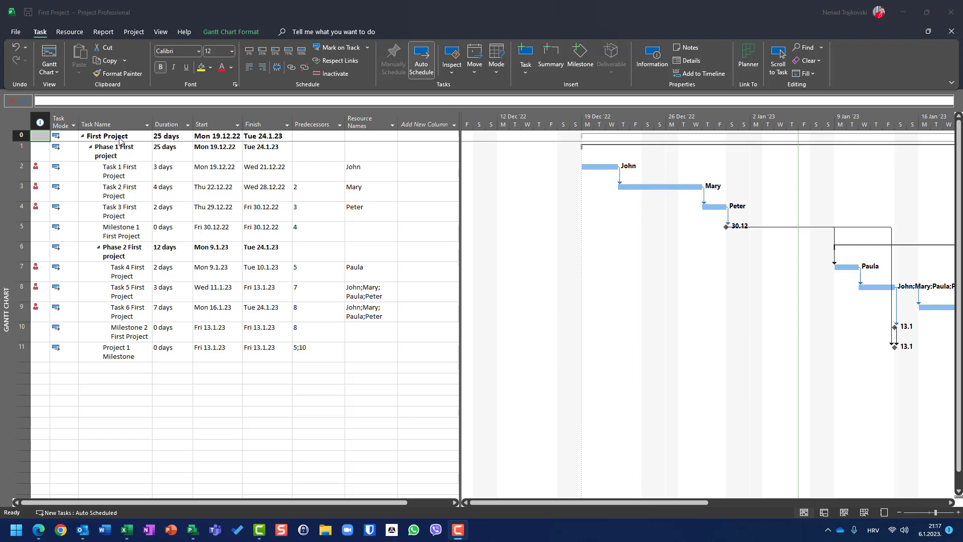
- Review the Share Resources settings of First Project and close them without making changes
{"action": "left_click", "coordinate": [74, 33]}
{"action": "left_click", "coordinate": [81, 52]}
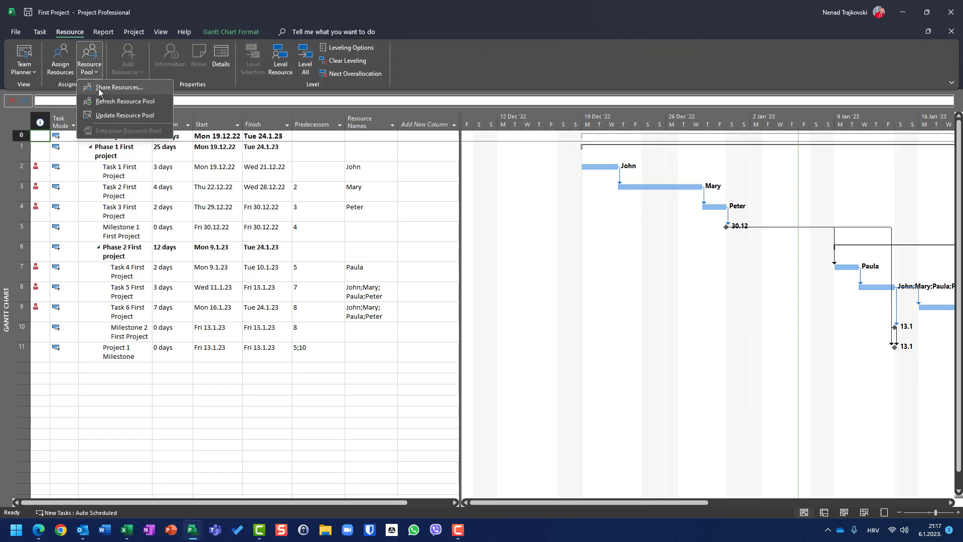
{"action": "left_click", "coordinate": [100, 90]}
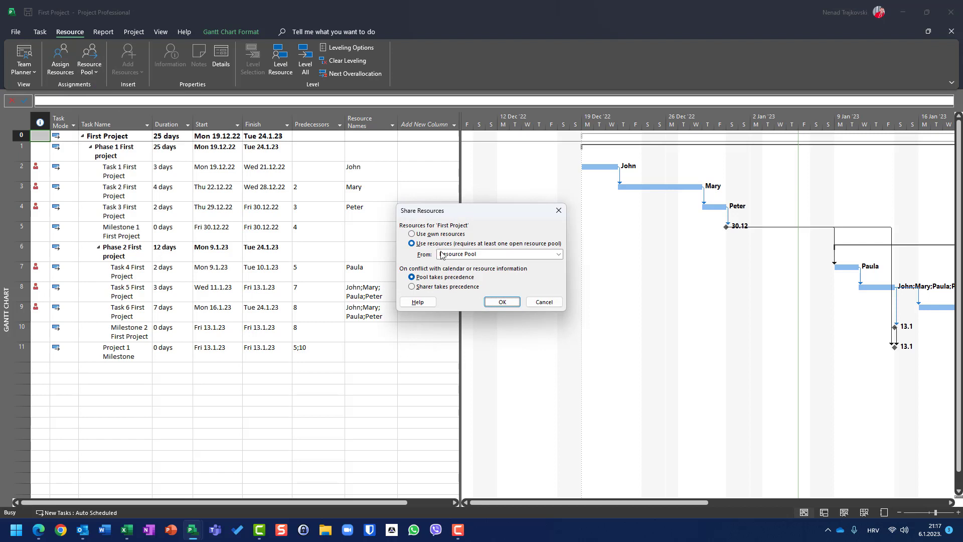
{"action": "left_click", "coordinate": [552, 304]}
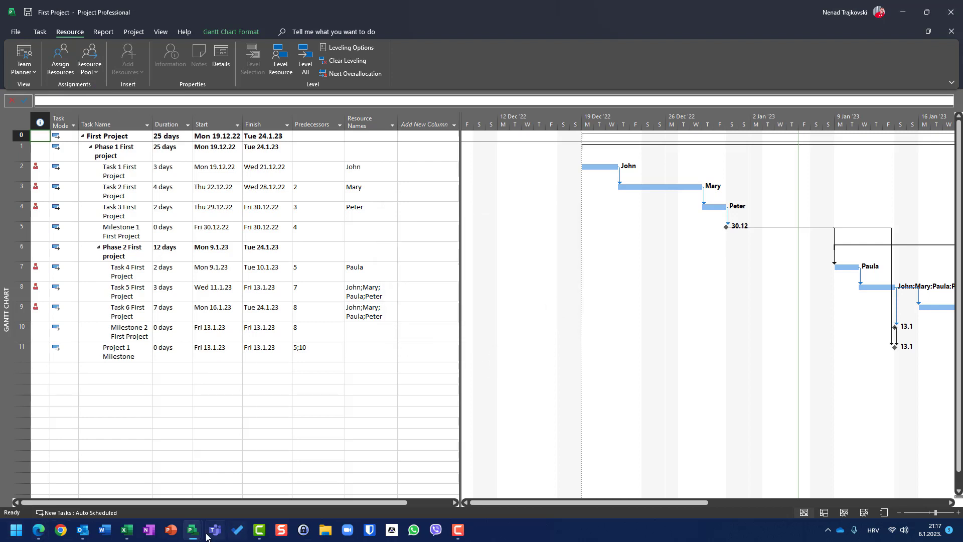
- Switch to the Second Project file, review its Share Resources settings and cancel without changes
{"action": "mouse_move", "coordinate": [197, 536]}
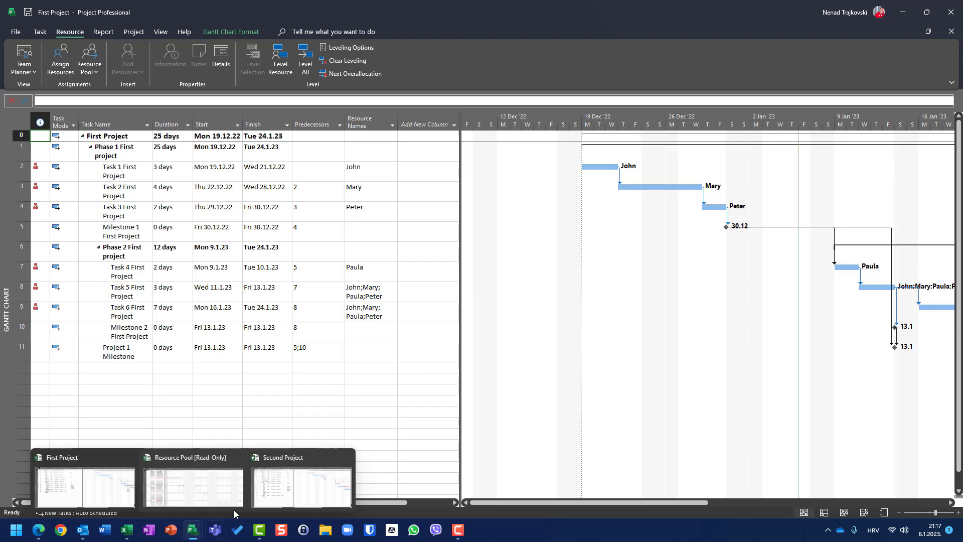
{"action": "left_click", "coordinate": [290, 480]}
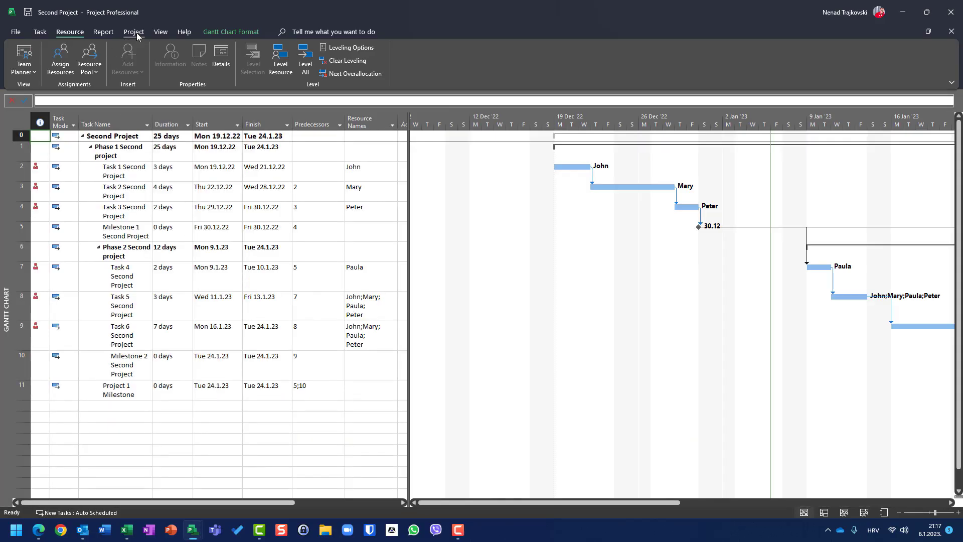
{"action": "left_click", "coordinate": [89, 68]}
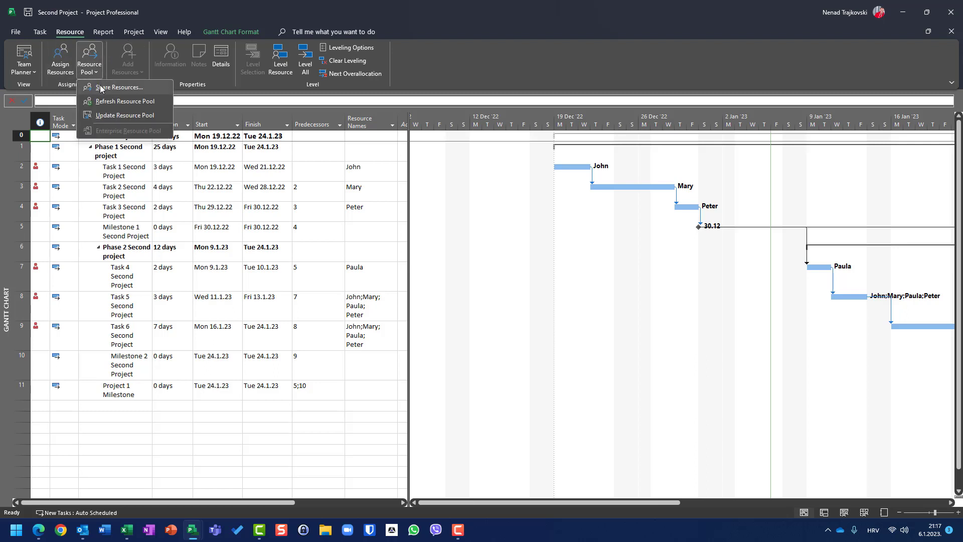
{"action": "left_click", "coordinate": [101, 89]}
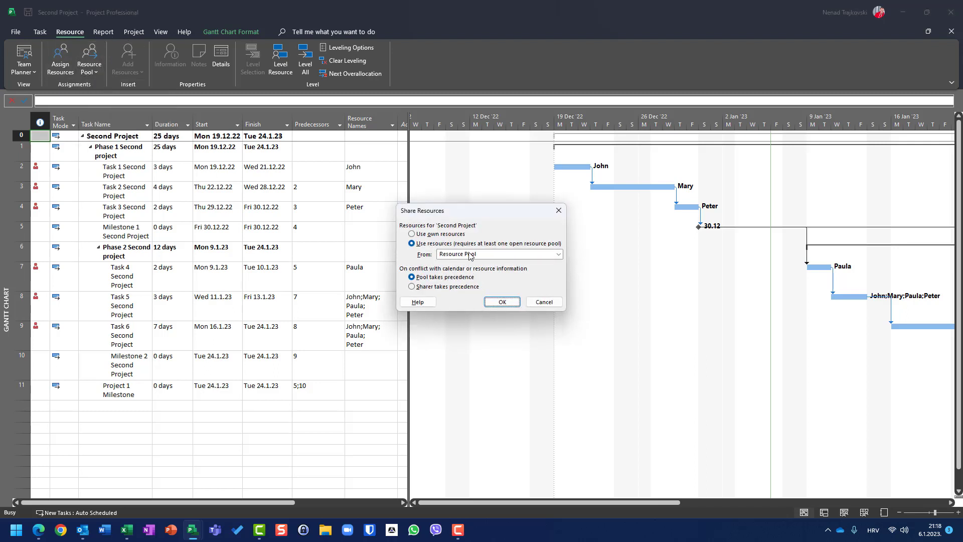
{"action": "left_click", "coordinate": [537, 301]}
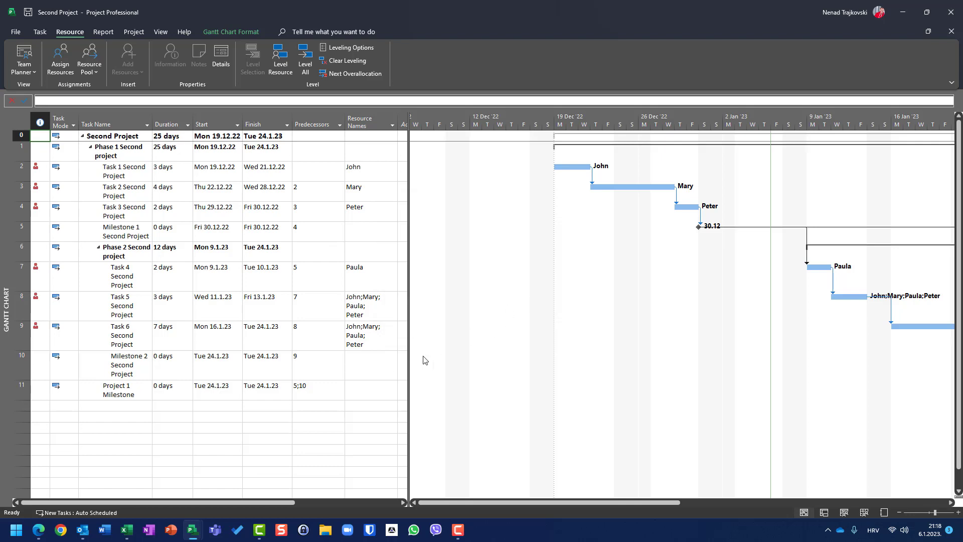
- In the Resource Pool file's resource usage table, wrap the text of the Resource Name column
{"action": "mouse_move", "coordinate": [193, 533]}
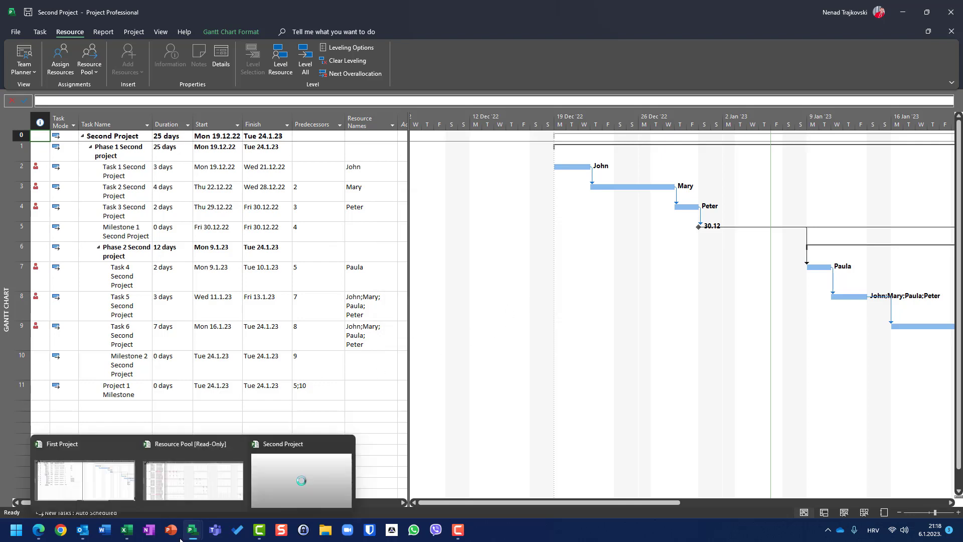
{"action": "left_click", "coordinate": [195, 477]}
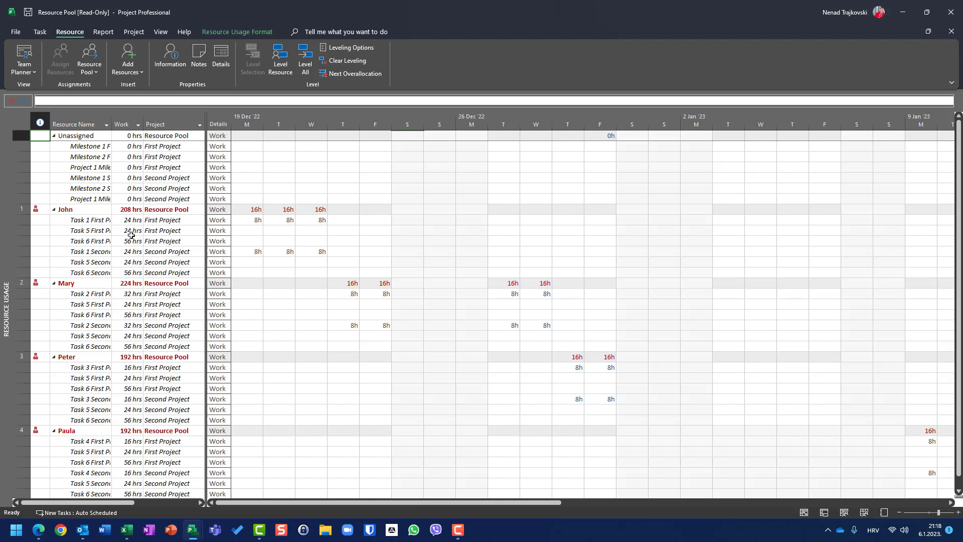
{"action": "left_click", "coordinate": [187, 221]}
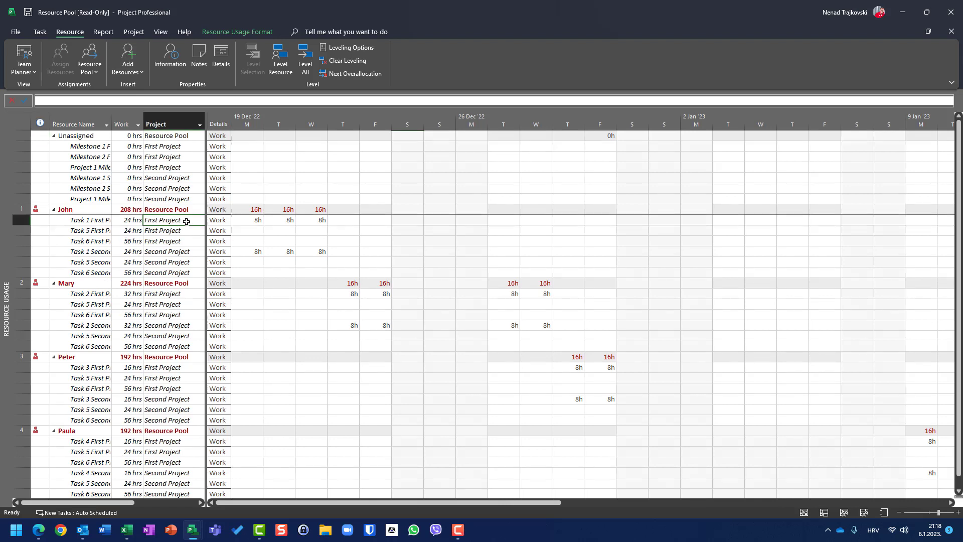
{"action": "left_click", "coordinate": [88, 122]}
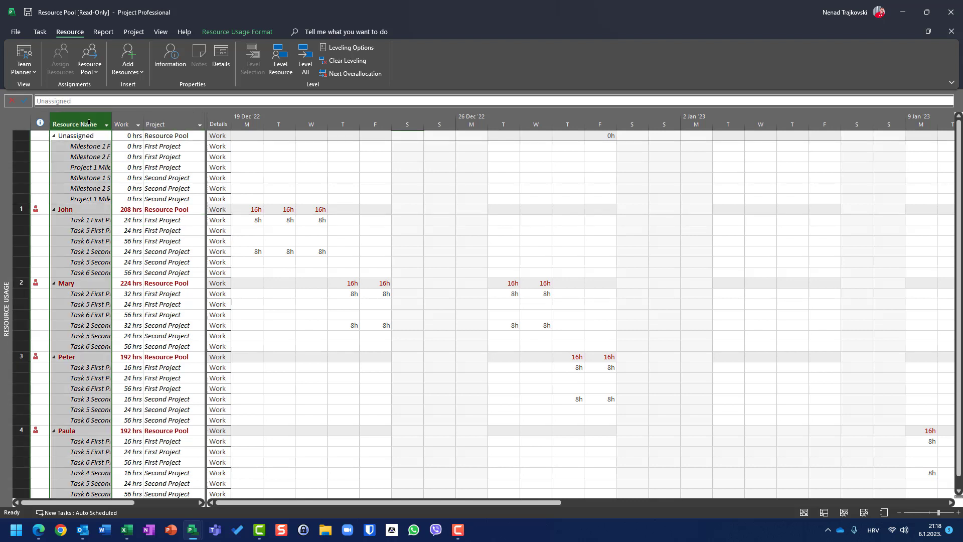
{"action": "right_click", "coordinate": [89, 123]}
{"action": "key", "text": "Escape"}
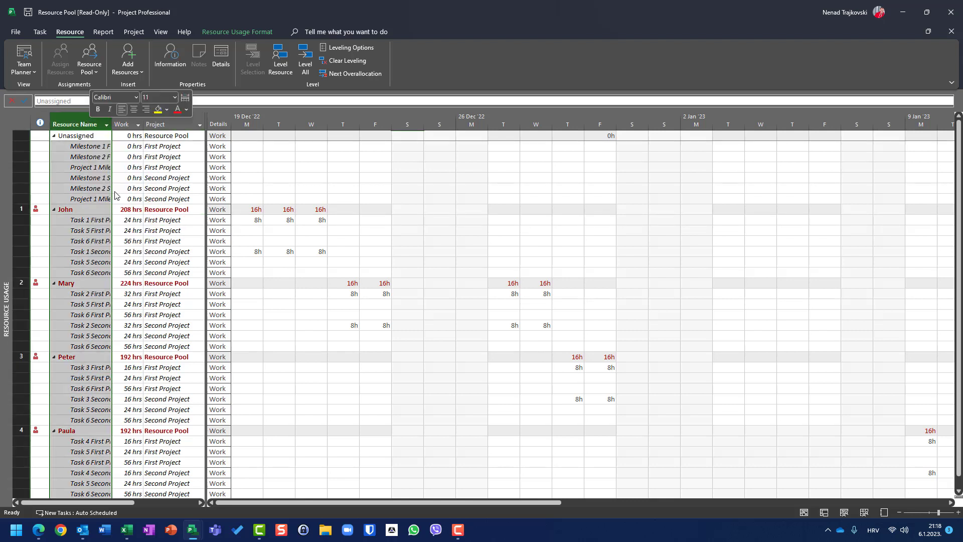
{"action": "right_click", "coordinate": [86, 121]}
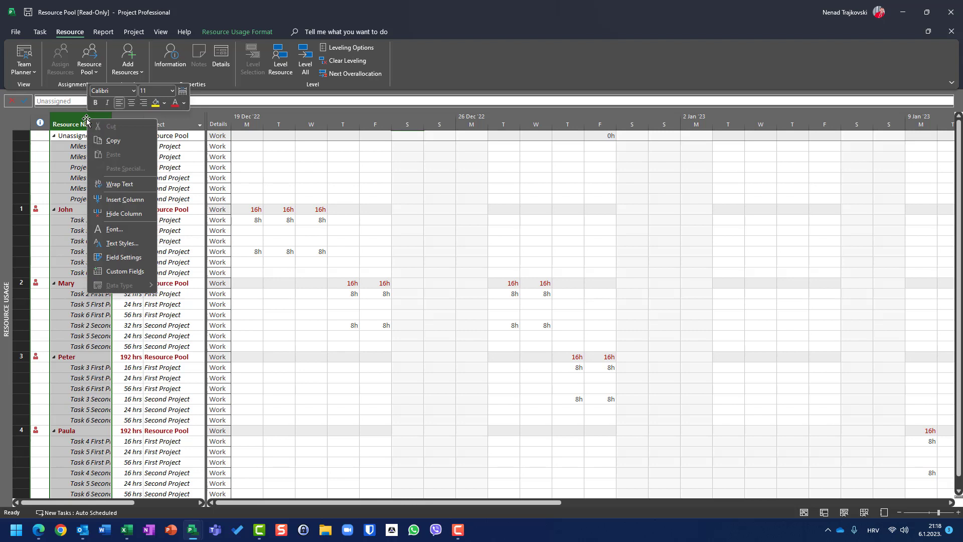
{"action": "left_click", "coordinate": [119, 184]}
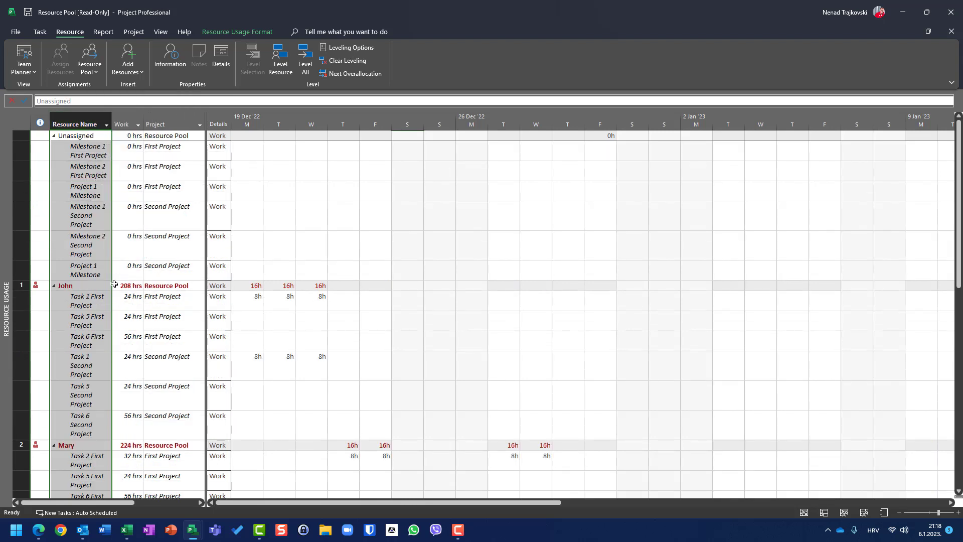
{"action": "left_click", "coordinate": [161, 304]}
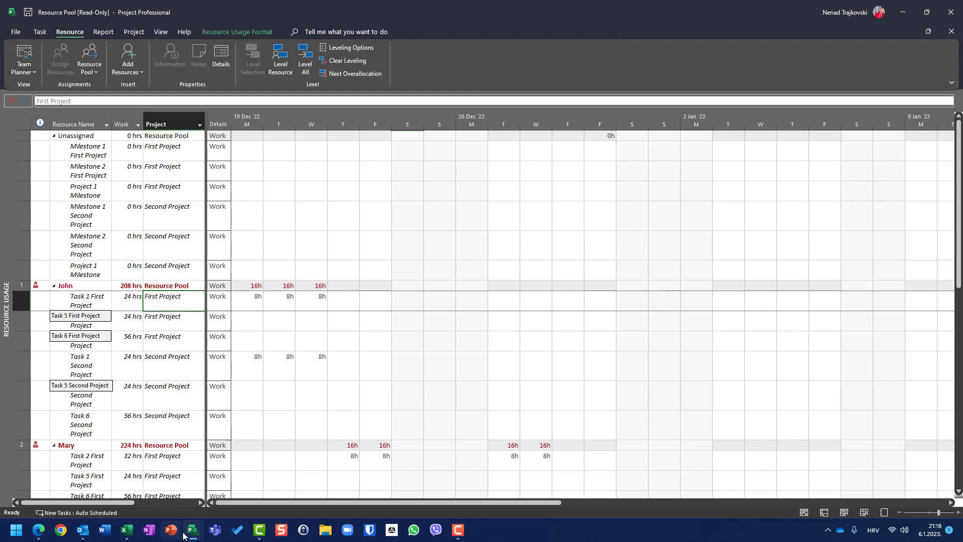
- Look at the Second Project schedule and return to the Resource Pool file
{"action": "mouse_move", "coordinate": [185, 536]}
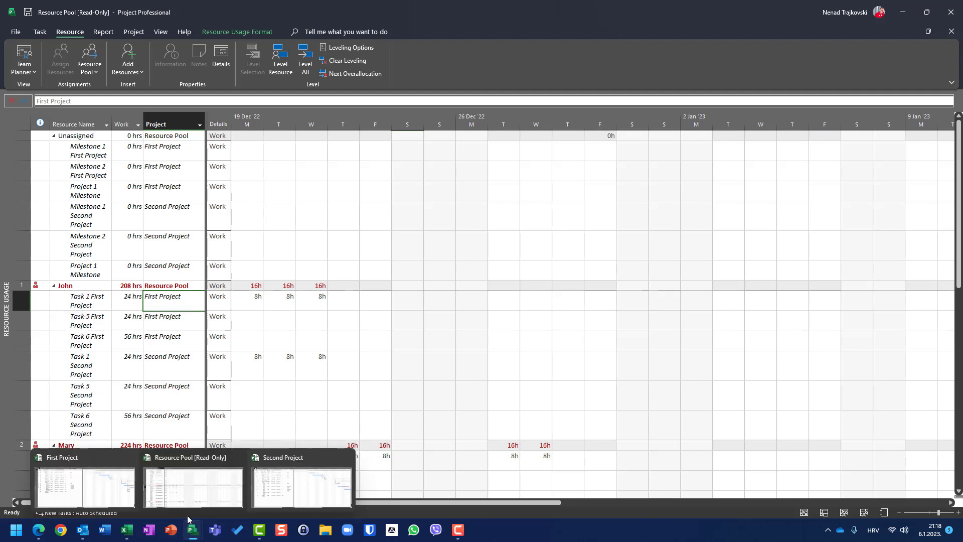
{"action": "left_click", "coordinate": [301, 489]}
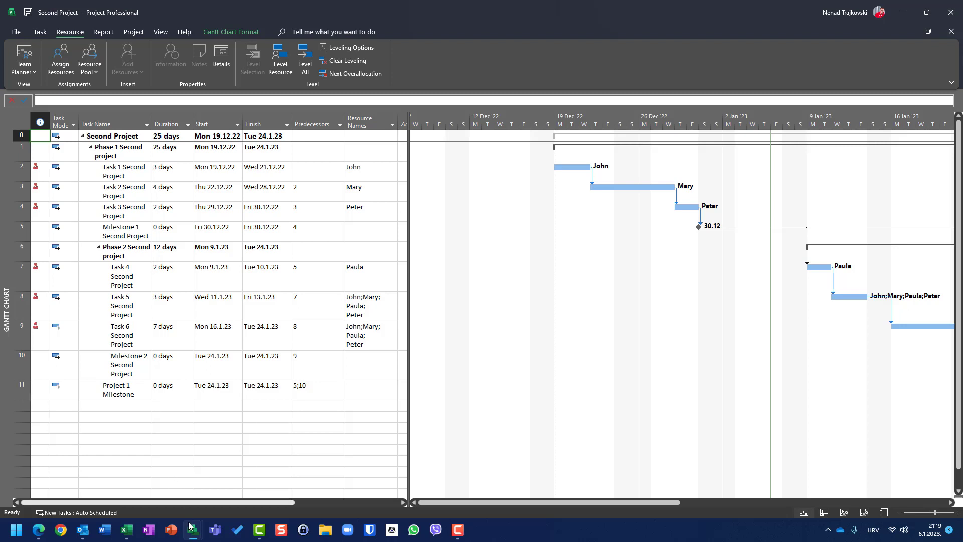
{"action": "mouse_move", "coordinate": [194, 536]}
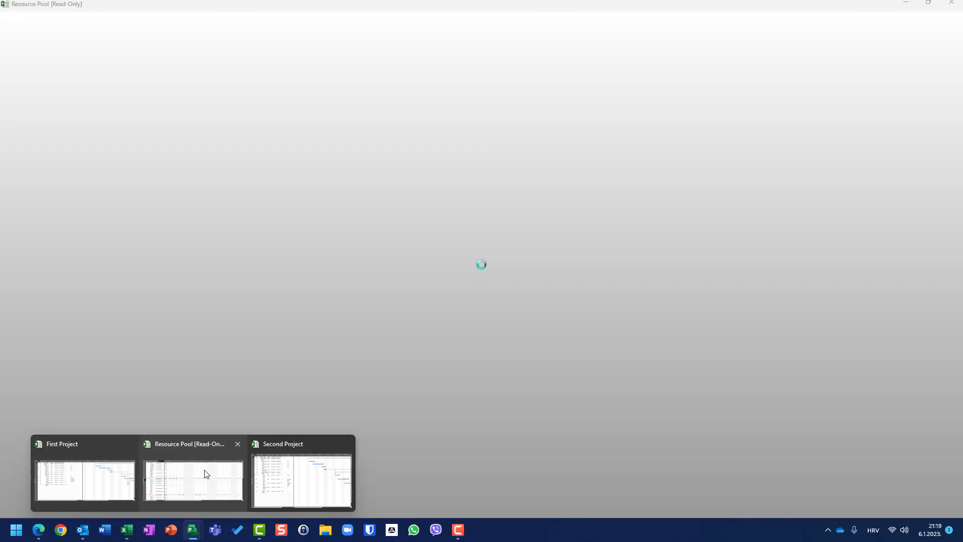
{"action": "left_click", "coordinate": [204, 474]}
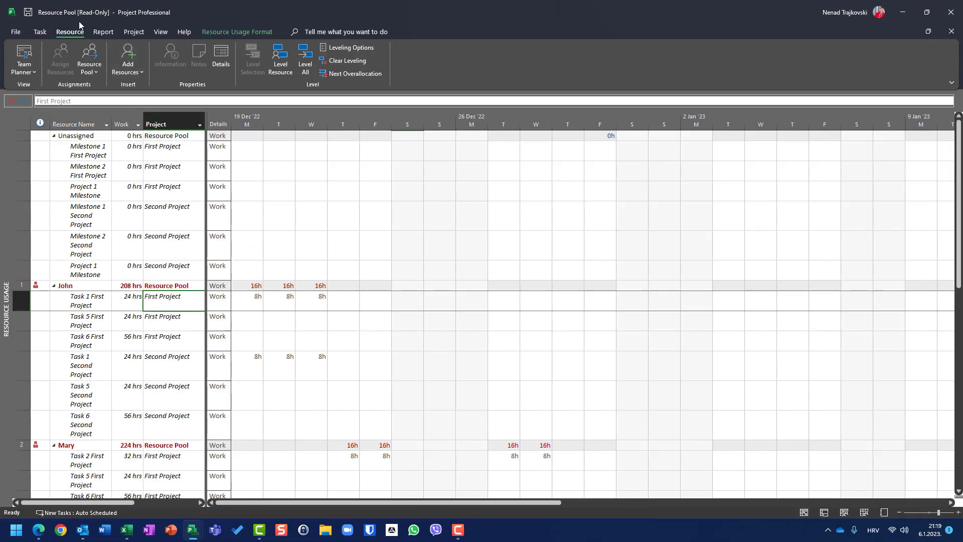
- Review the Resource Pool's sharing links to the project files and its conflict precedence setting, then cancel
{"action": "left_click", "coordinate": [161, 33]}
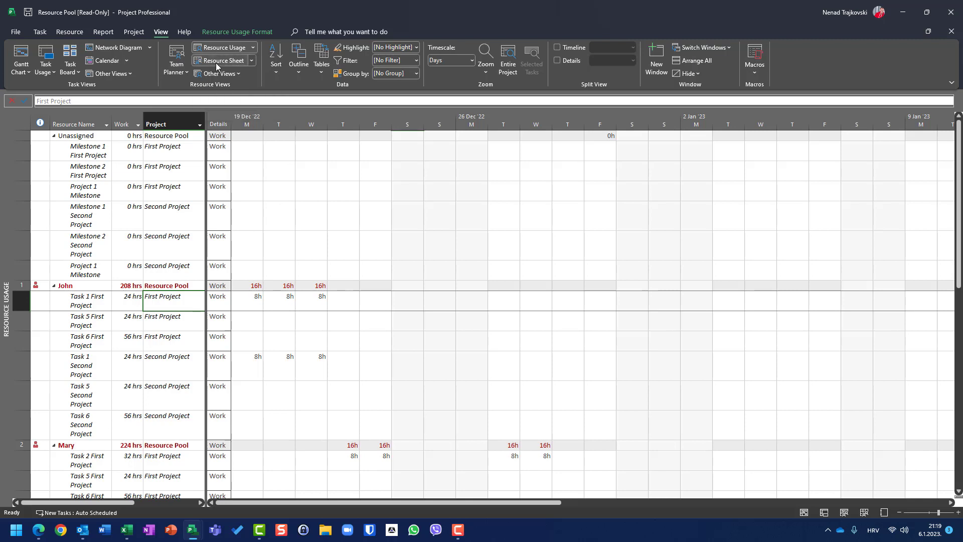
{"action": "left_click", "coordinate": [69, 33]}
{"action": "left_click", "coordinate": [85, 68]}
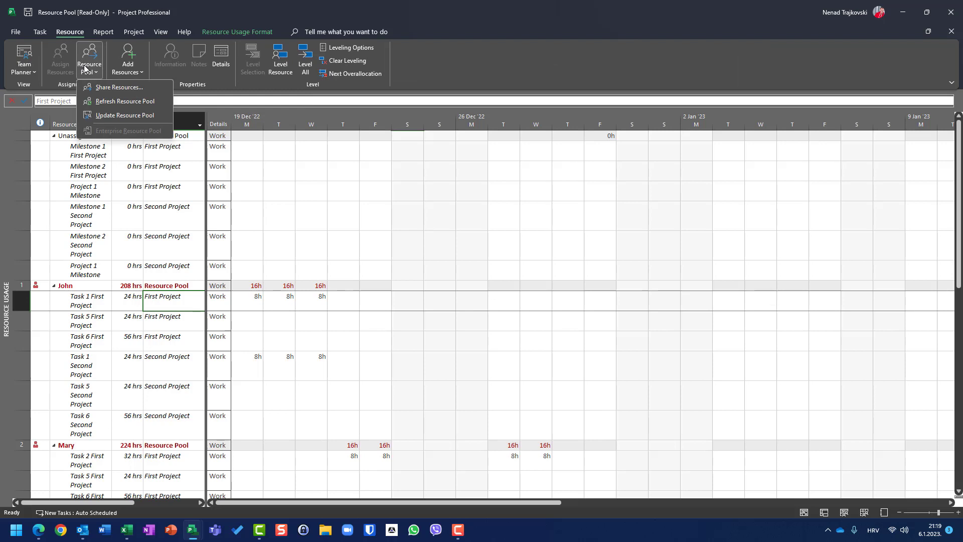
{"action": "left_click", "coordinate": [103, 90]}
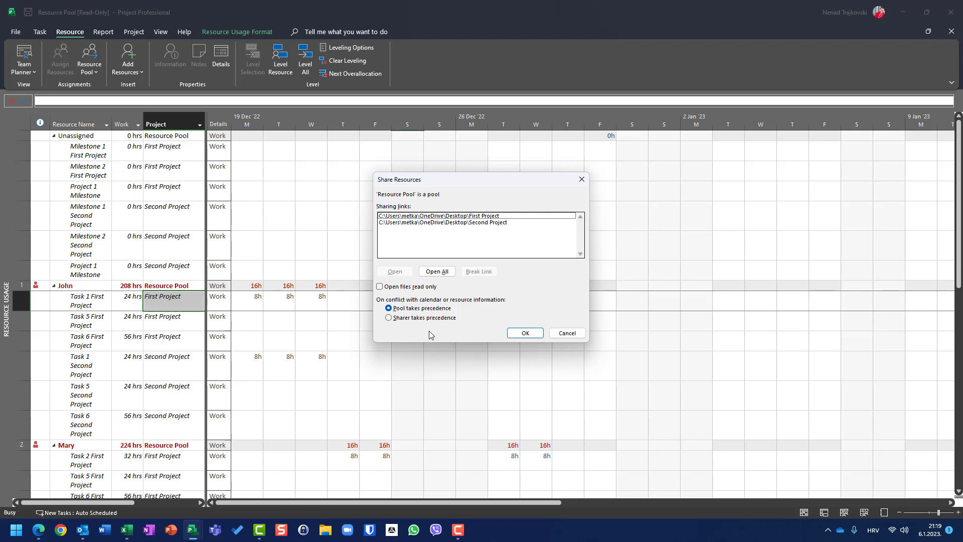
{"action": "left_click", "coordinate": [559, 337]}
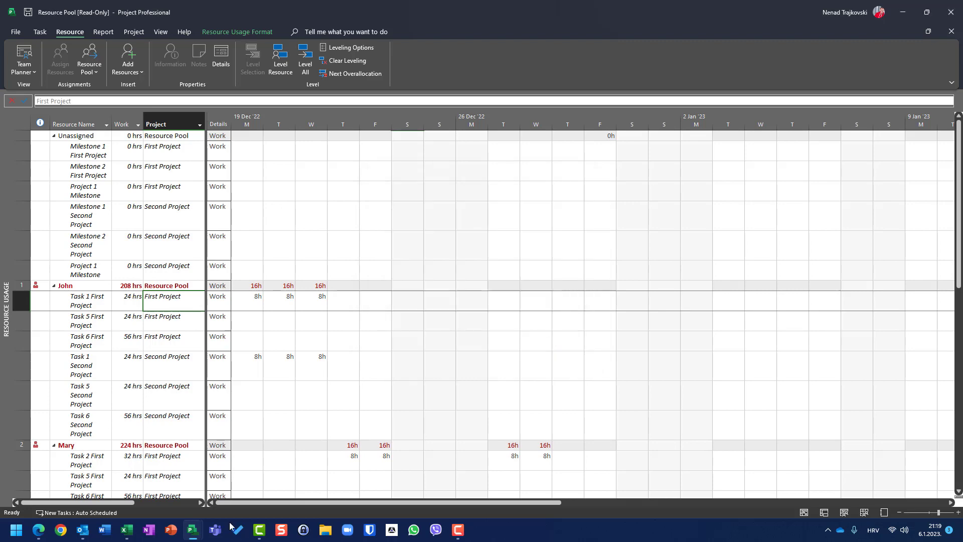
- Switch to the First Project file, check which pool its resources come from and cancel the sharing settings
{"action": "mouse_move", "coordinate": [192, 532]}
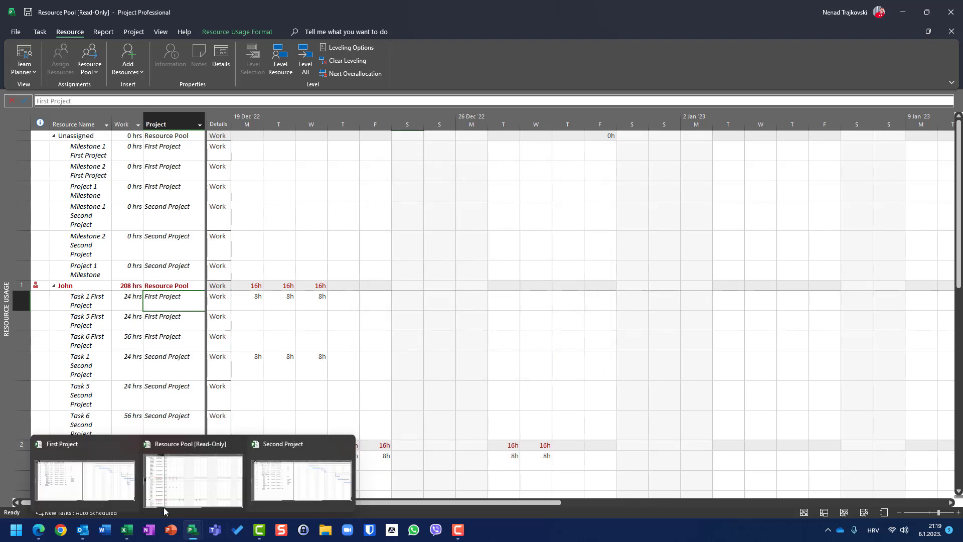
{"action": "left_click", "coordinate": [88, 480]}
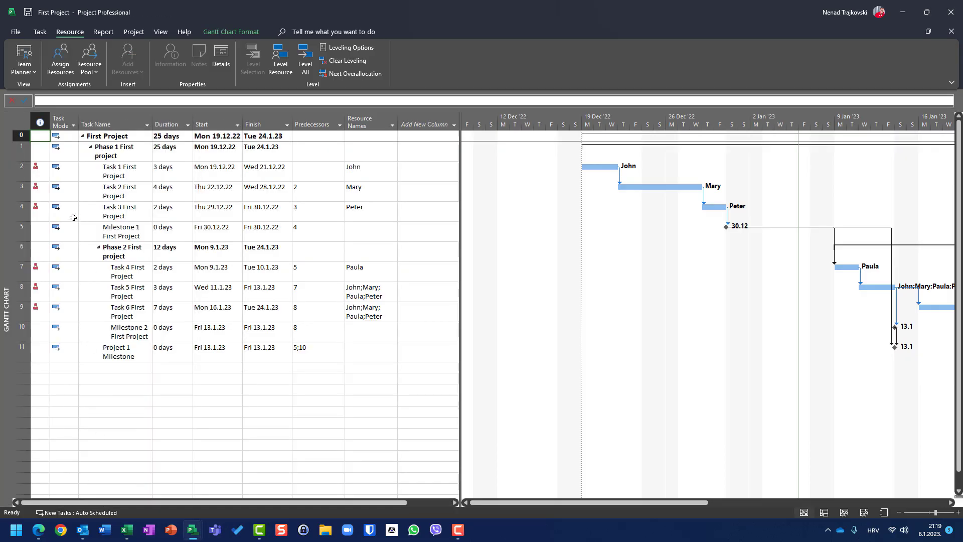
{"action": "left_click", "coordinate": [93, 72]}
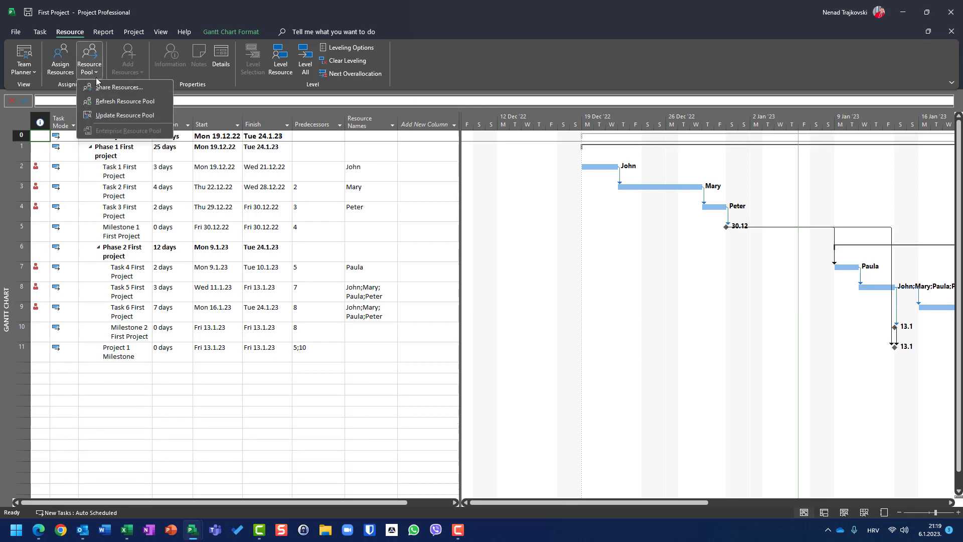
{"action": "left_click", "coordinate": [103, 88]}
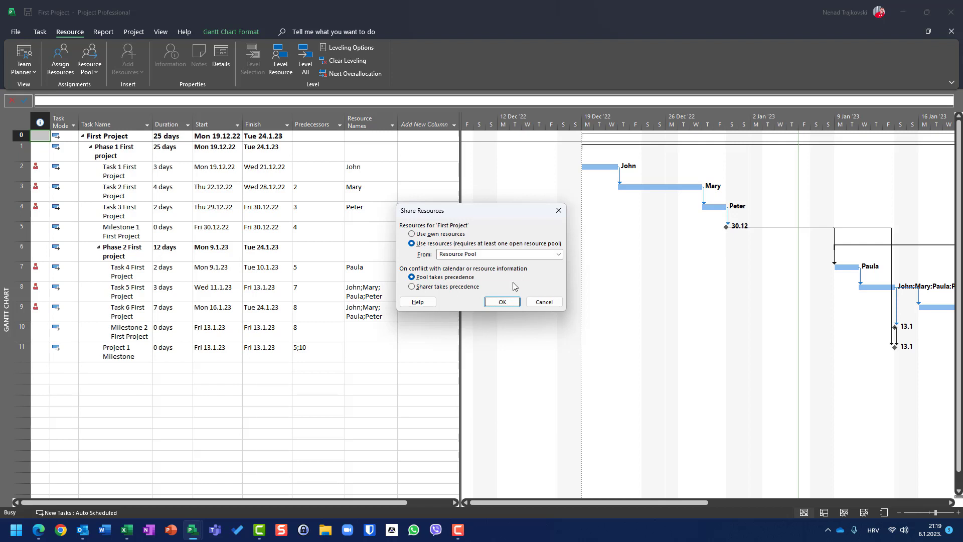
{"action": "left_click", "coordinate": [544, 302]}
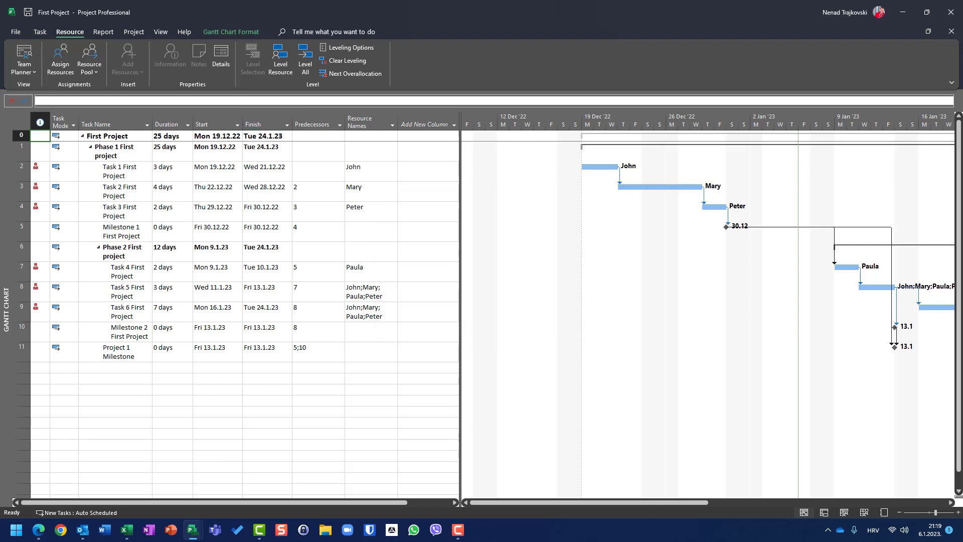
- Switch to the Resource Pool file and view its Gantt Chart, followed by its Resource Sheet
{"action": "mouse_move", "coordinate": [198, 532]}
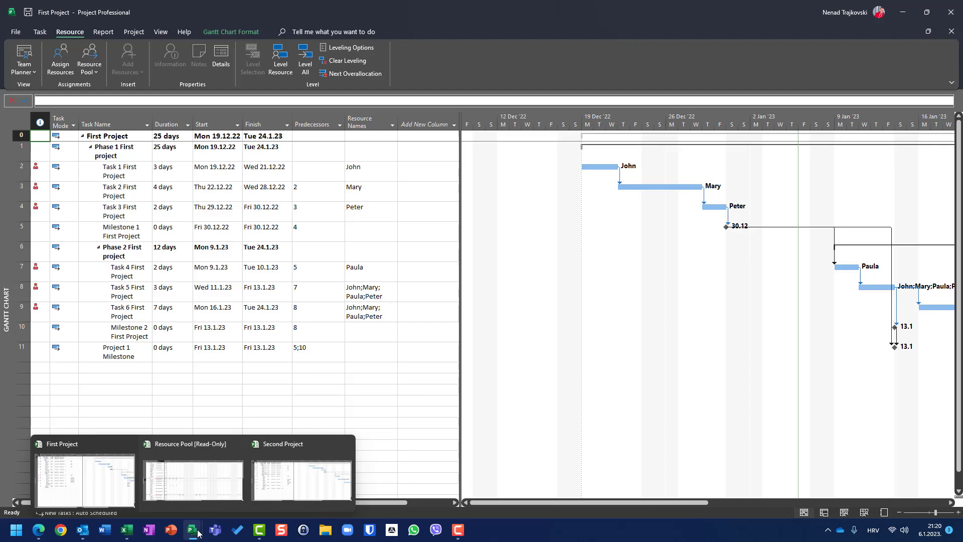
{"action": "left_click", "coordinate": [201, 476]}
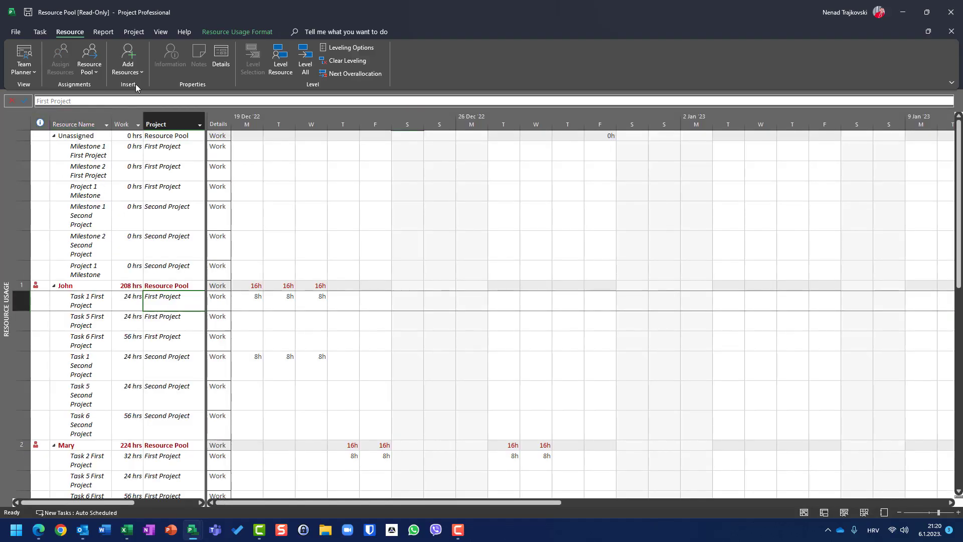
{"action": "left_click", "coordinate": [49, 34]}
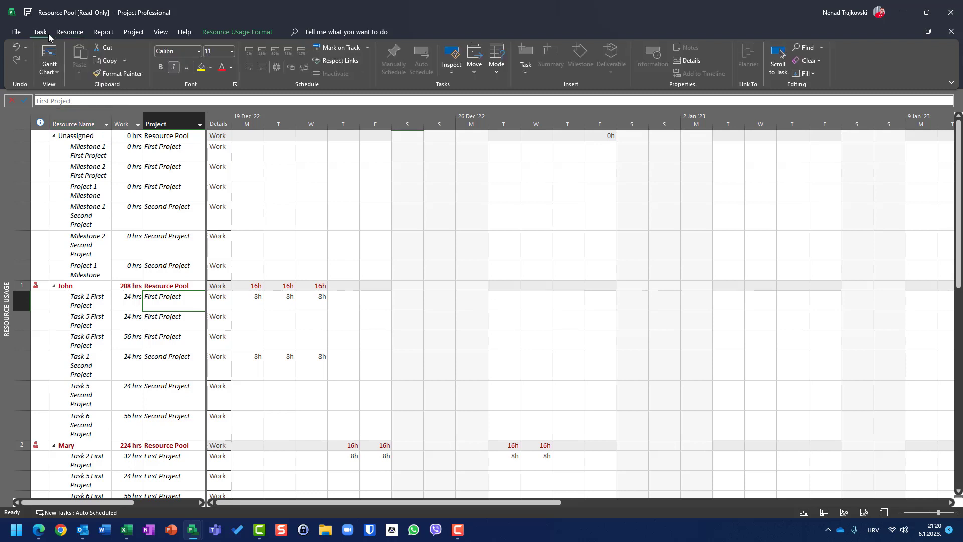
{"action": "left_click", "coordinate": [49, 54]}
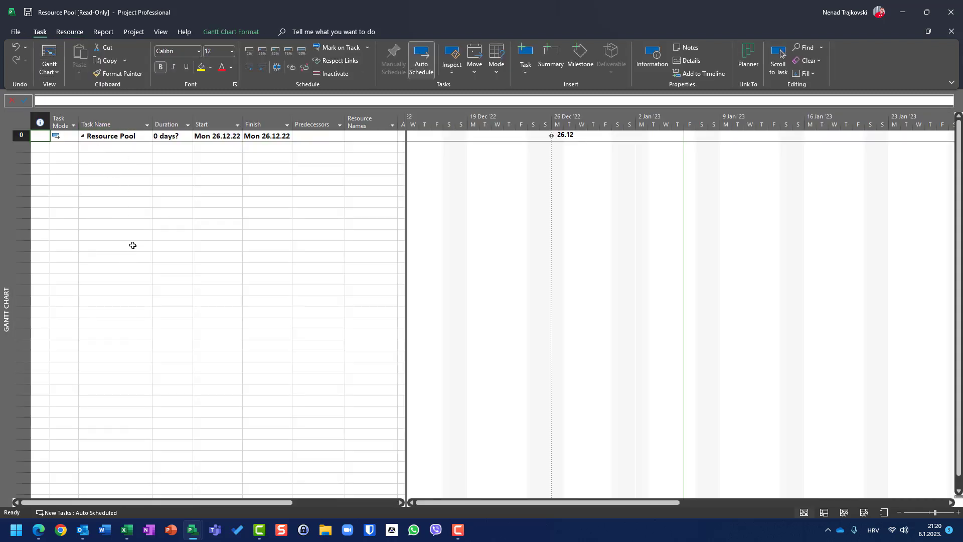
{"action": "left_click", "coordinate": [160, 32]}
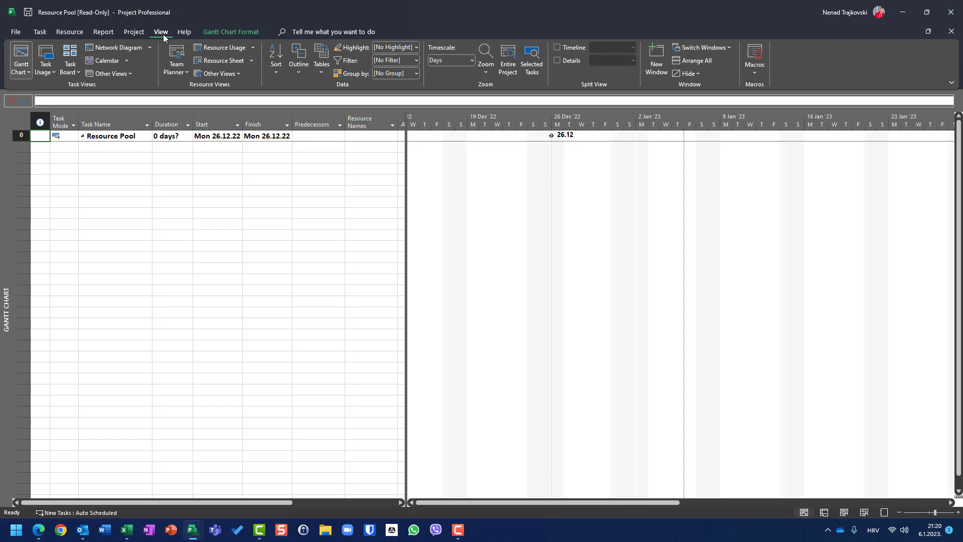
{"action": "left_click", "coordinate": [229, 60]}
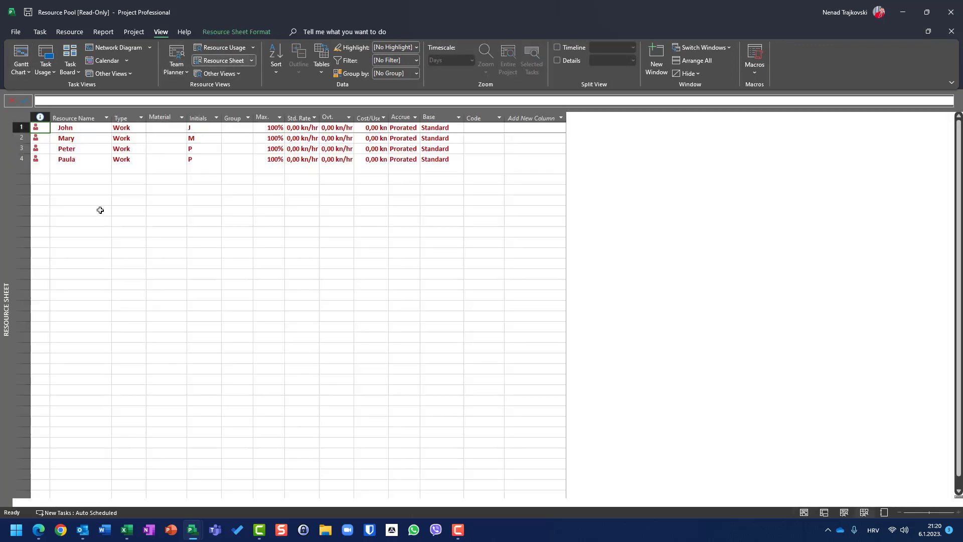
- Break the Resource Pool's sharing link to the Second Project file
{"action": "left_click", "coordinate": [70, 32]}
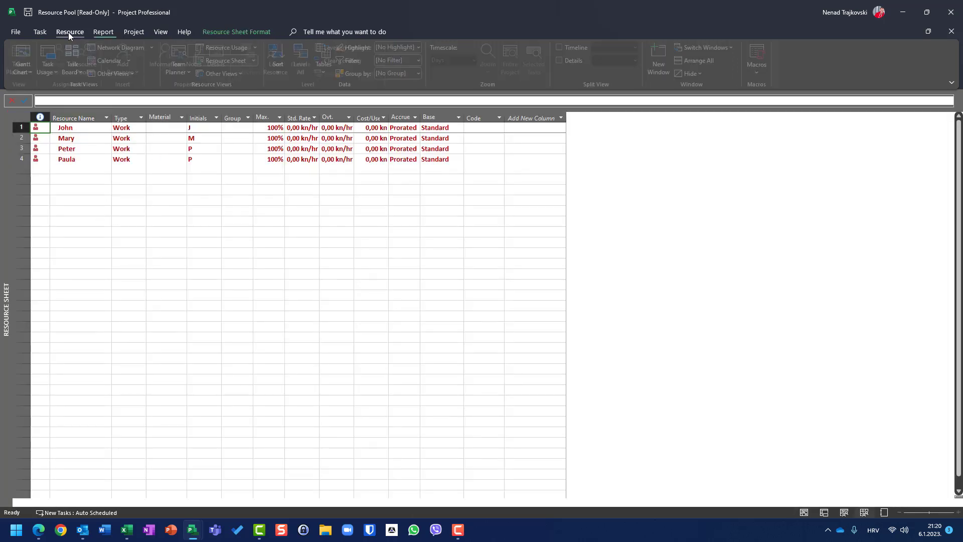
{"action": "left_click", "coordinate": [89, 69]}
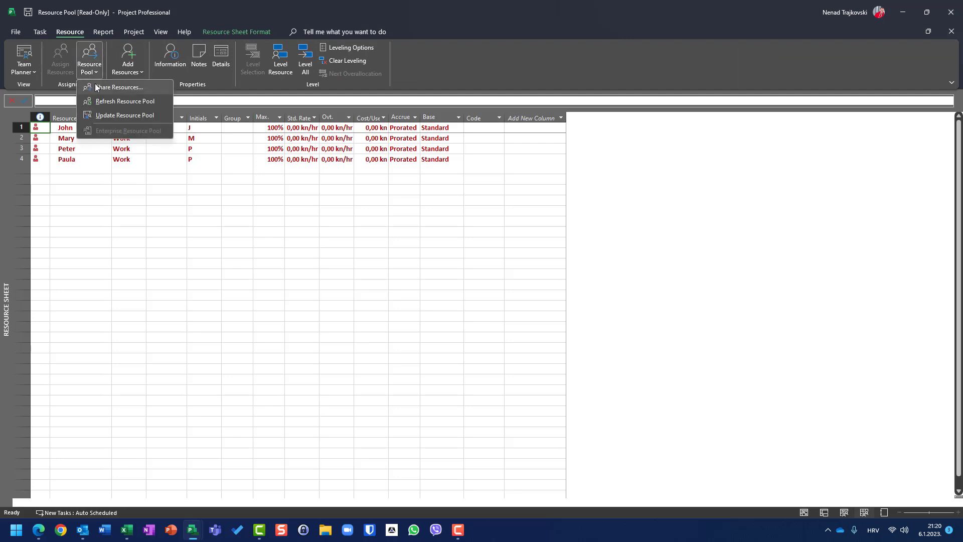
{"action": "left_click", "coordinate": [96, 87]}
{"action": "left_click", "coordinate": [477, 224]}
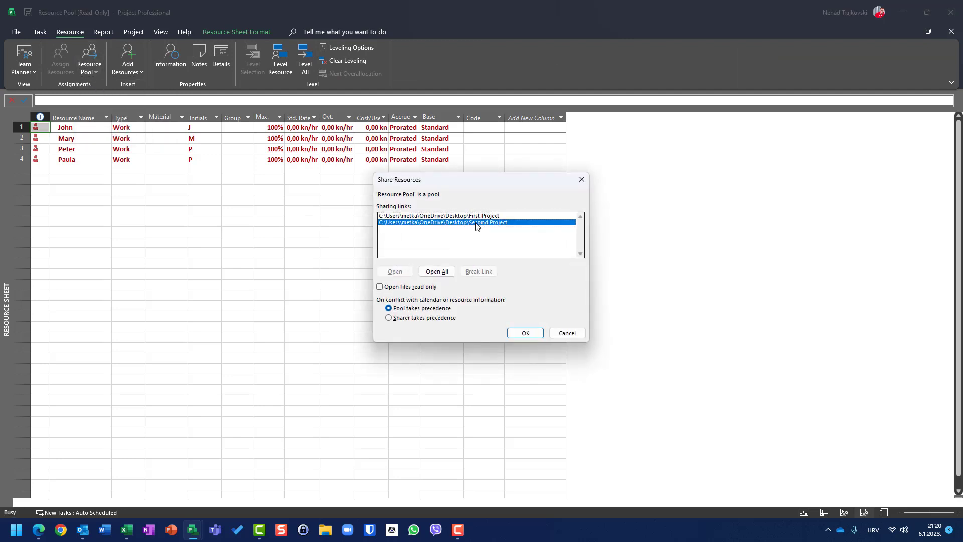
{"action": "left_click", "coordinate": [480, 272]}
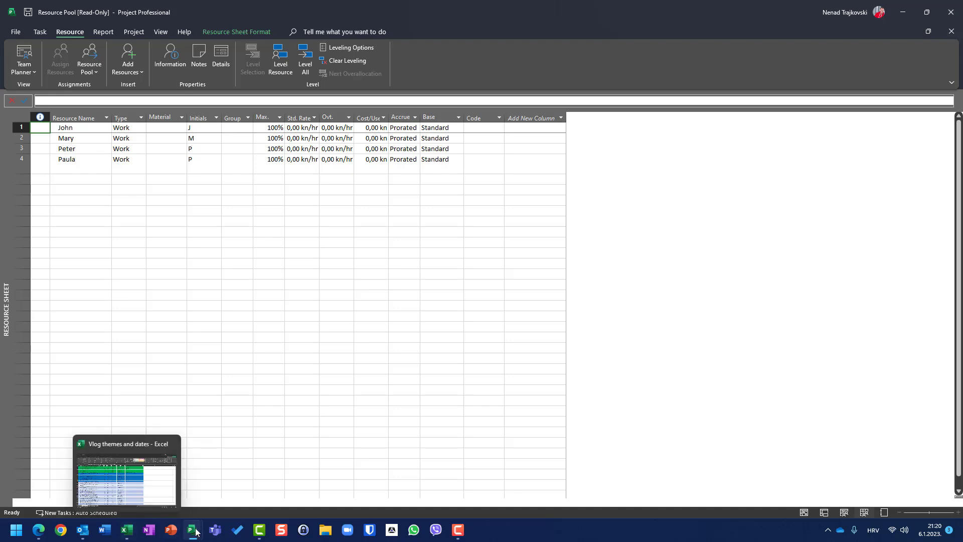
- Check the Second Project schedule and return to the Resource Pool file to examine its assignments in the Resource Usage view
{"action": "mouse_move", "coordinate": [195, 532]}
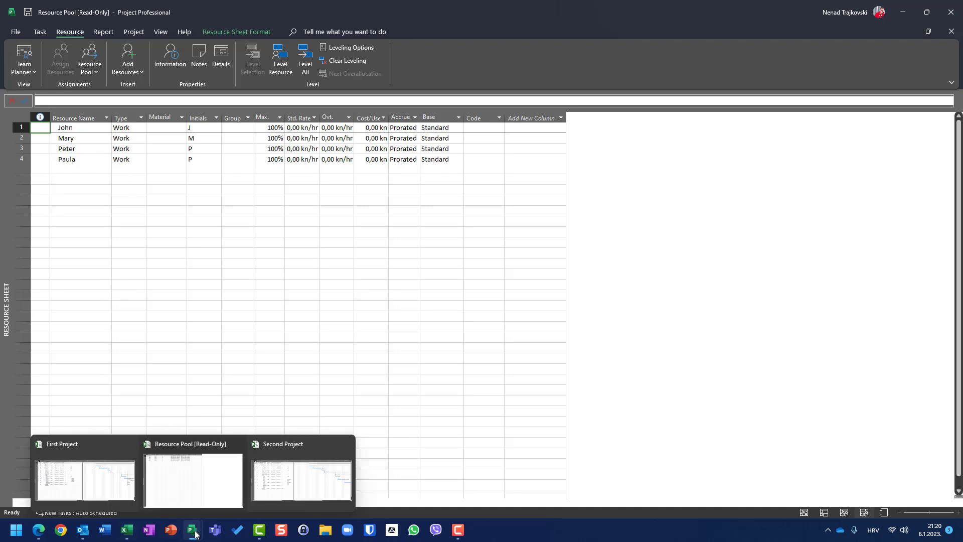
{"action": "left_click", "coordinate": [281, 481]}
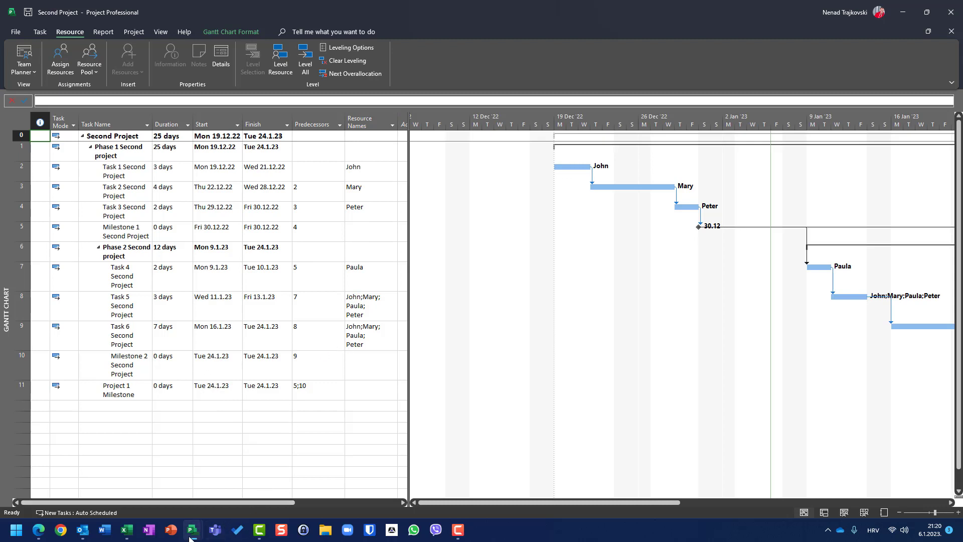
{"action": "mouse_move", "coordinate": [190, 537]}
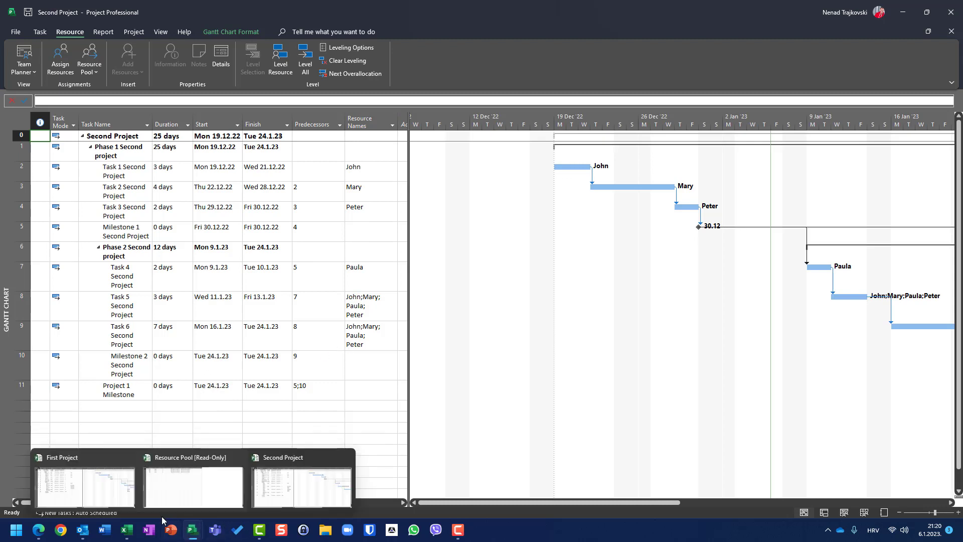
{"action": "left_click", "coordinate": [206, 494]}
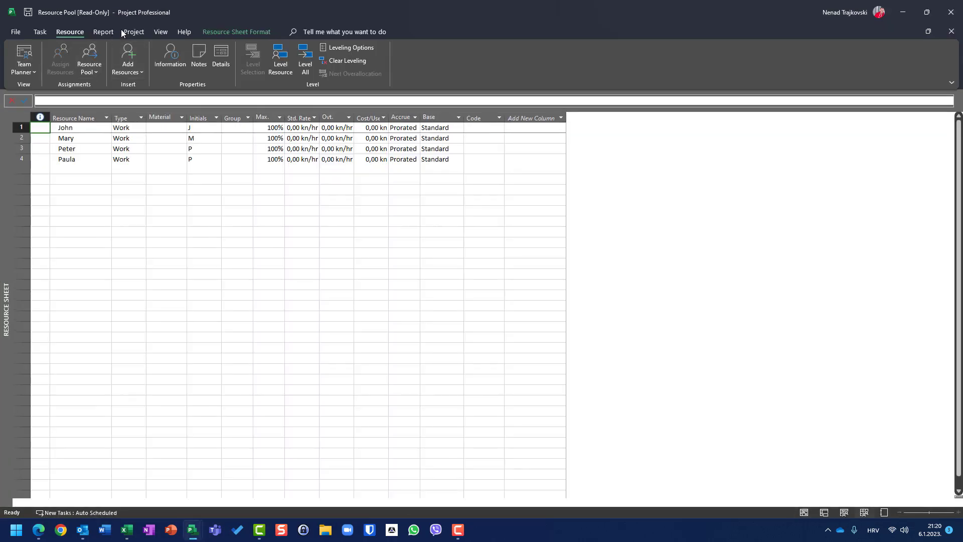
{"action": "left_click", "coordinate": [166, 30]}
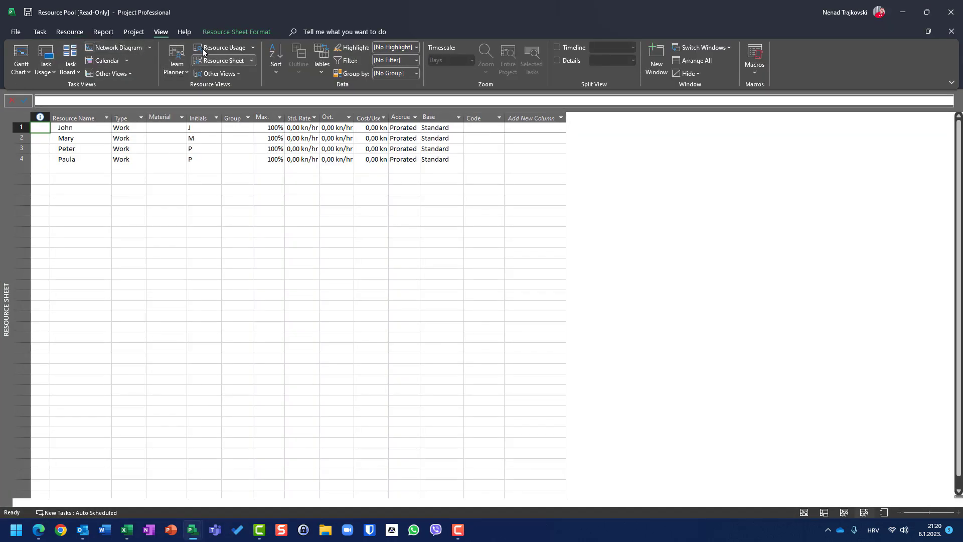
{"action": "left_click", "coordinate": [212, 47]}
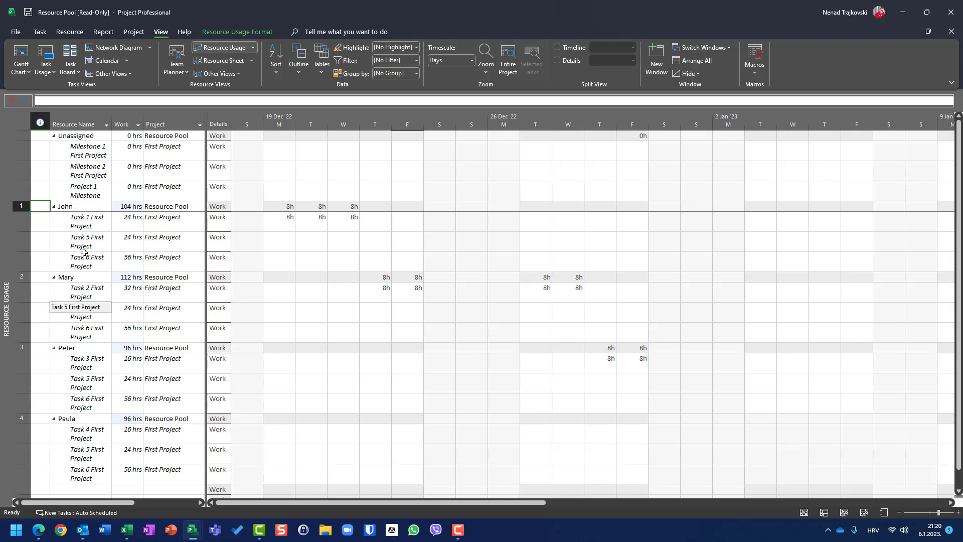
- Switch to the Second Project file and save it
{"action": "left_click", "coordinate": [192, 533]}
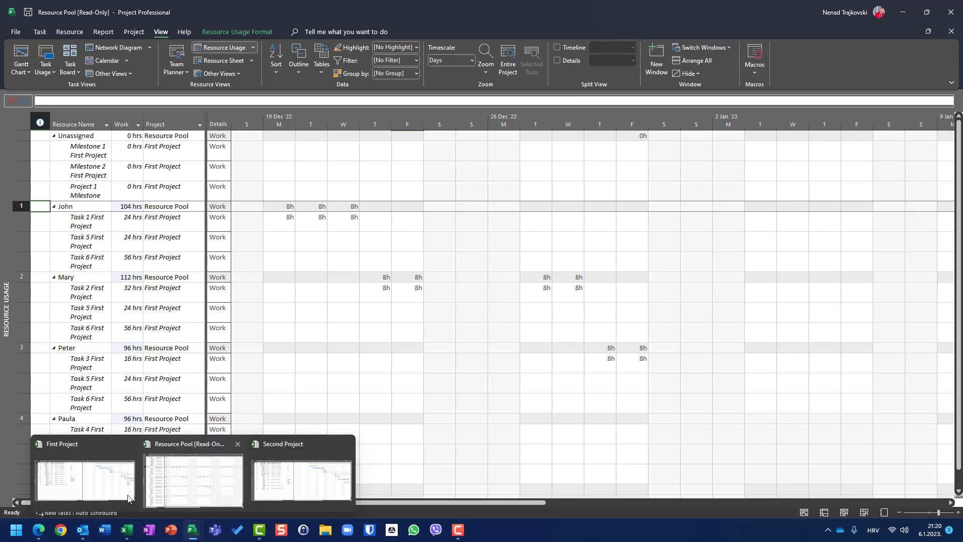
{"action": "left_click", "coordinate": [302, 483]}
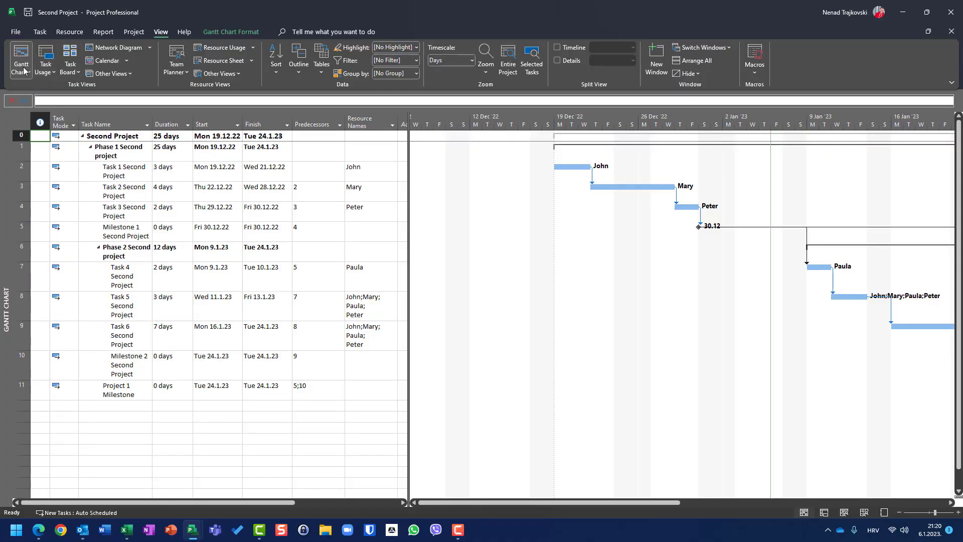
{"action": "left_click", "coordinate": [31, 11]}
- Save First Project, updating the resource pool for all open sharer projects, and close the program
{"action": "mouse_move", "coordinate": [194, 538]}
{"action": "left_click", "coordinate": [75, 485]}
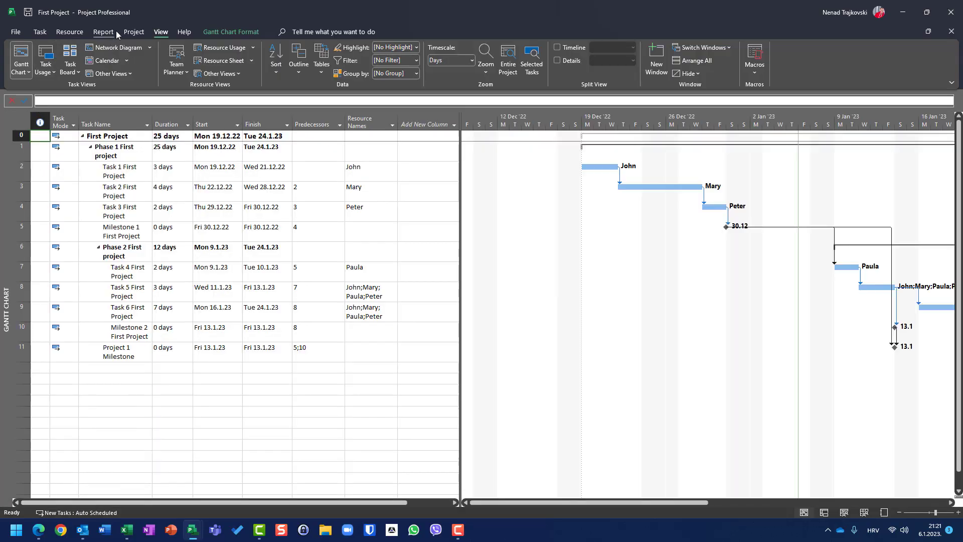
{"action": "left_click", "coordinate": [34, 14]}
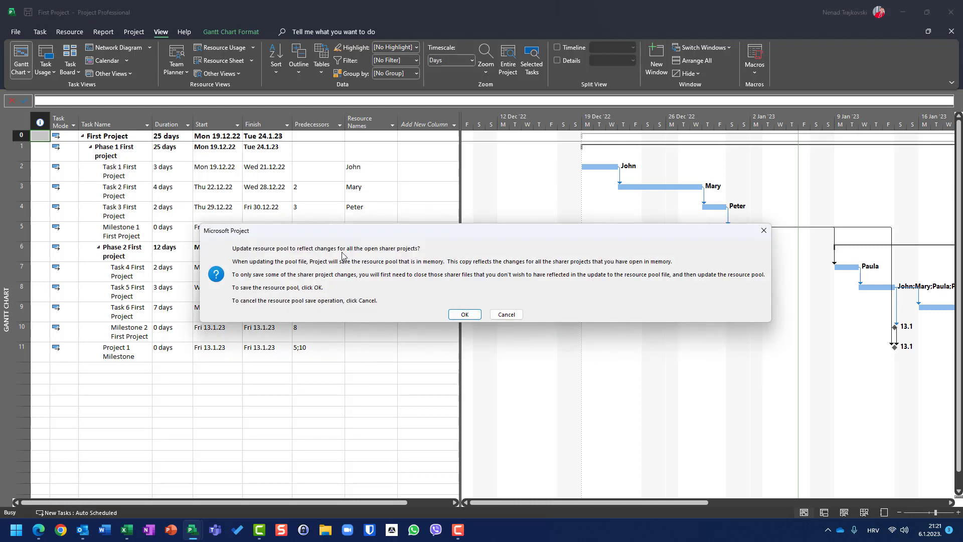
{"action": "left_click", "coordinate": [462, 316]}
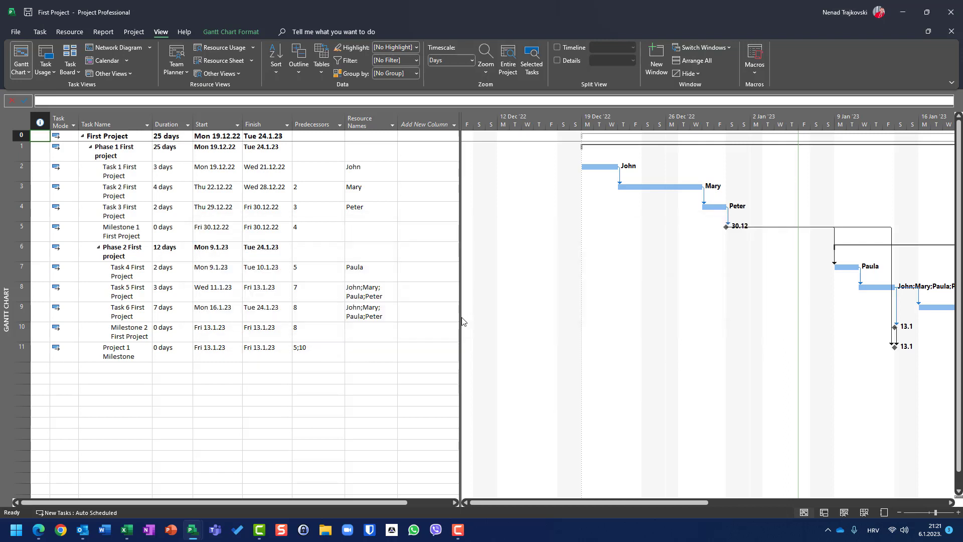
{"action": "left_click", "coordinate": [951, 17]}
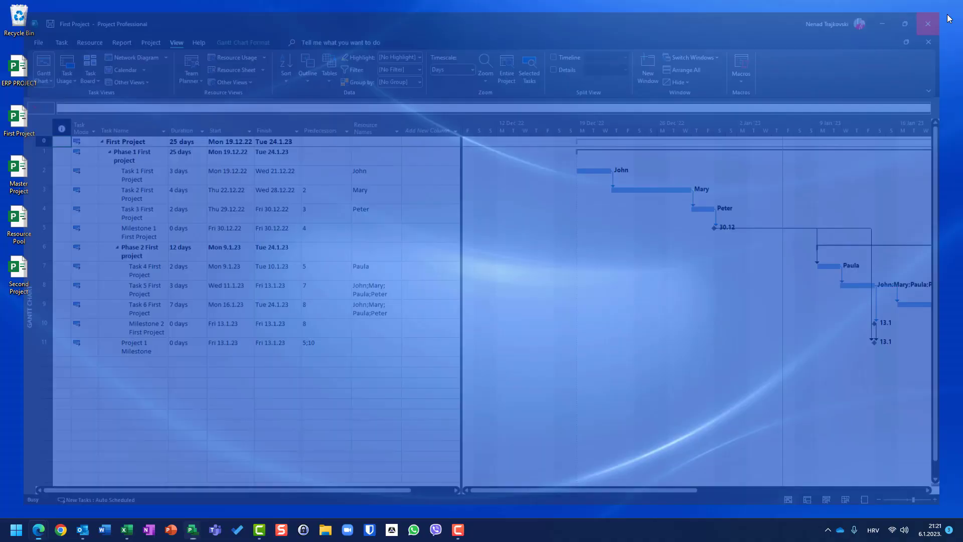
- Reopen the Second Project file from the desktop and display its Resource Usage view
{"action": "double_click", "coordinate": [28, 284]}
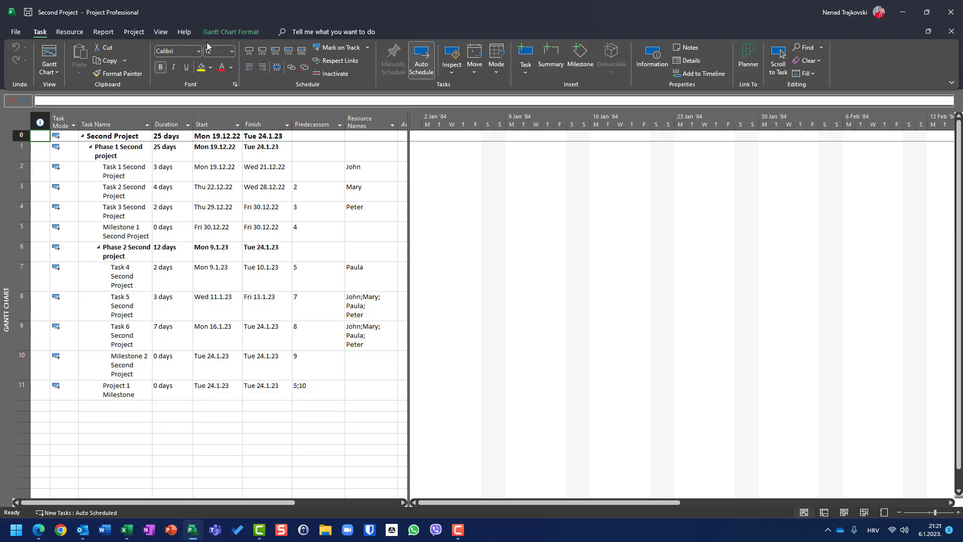
{"action": "left_click", "coordinate": [161, 31]}
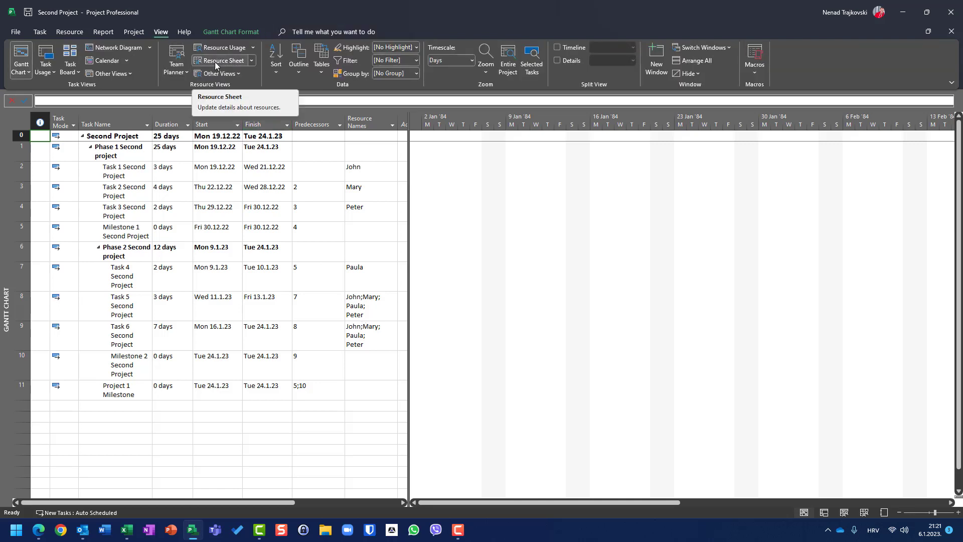
{"action": "left_click", "coordinate": [216, 49]}
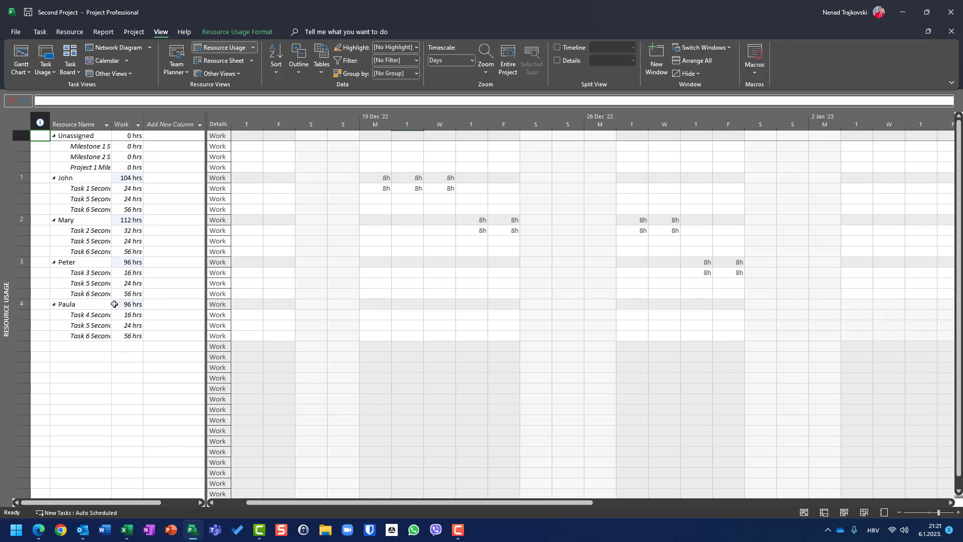
- Open the recent First Project file from the desktop together with its resource pool to see assignments across all sharer files
{"action": "key", "text": "alt+f"}
{"action": "key", "text": "o"}
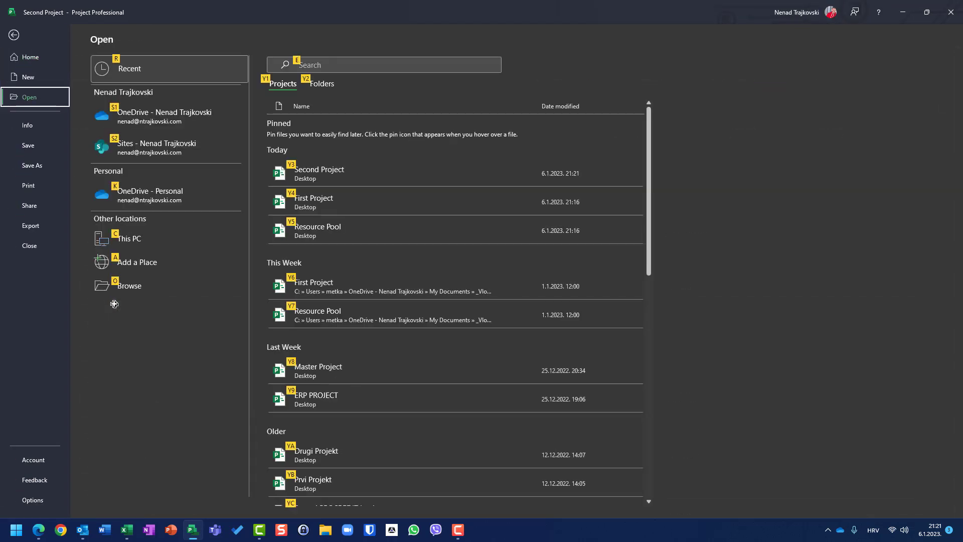
{"action": "left_click", "coordinate": [279, 203]}
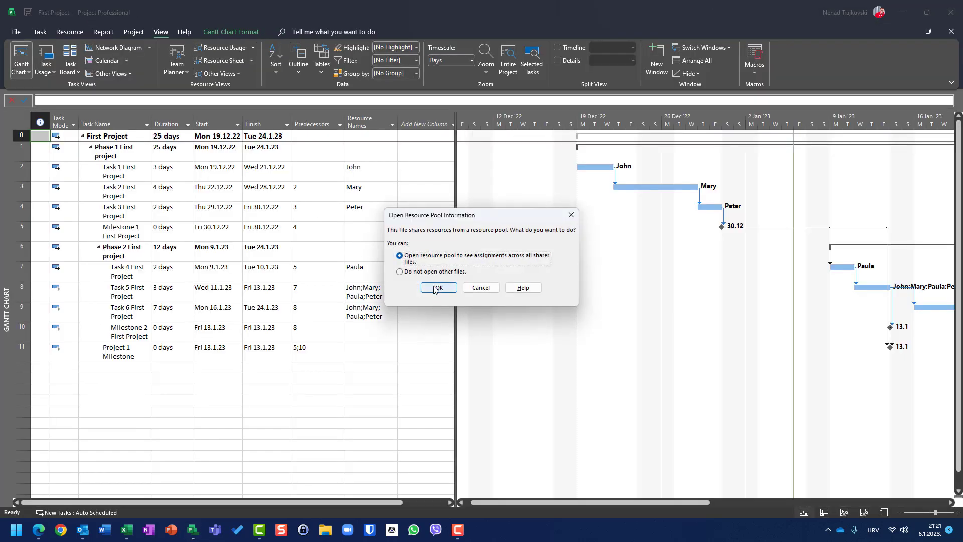
{"action": "left_click", "coordinate": [436, 288]}
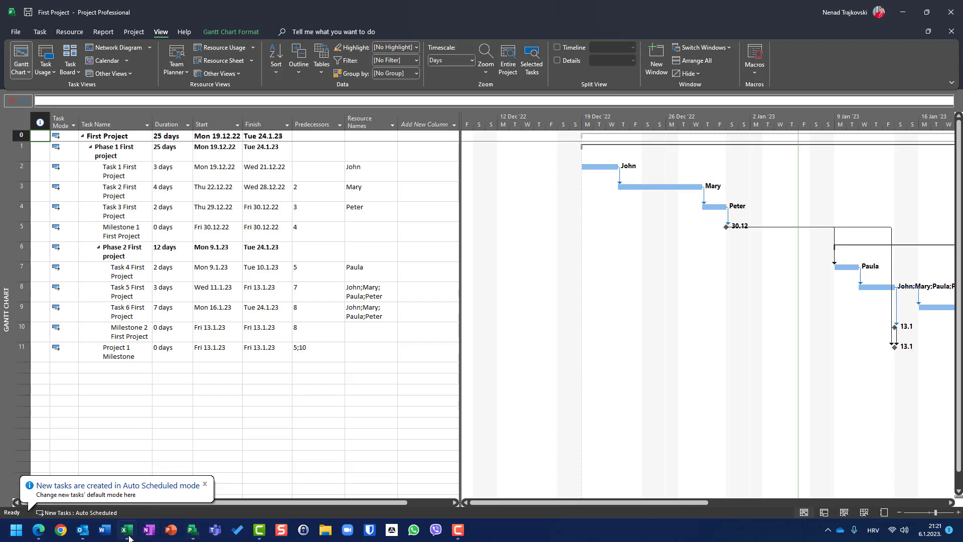
- Examine the Resource Pool's resource usage, look at the First Project schedule and return to the Resource Pool file
{"action": "mouse_move", "coordinate": [193, 534]}
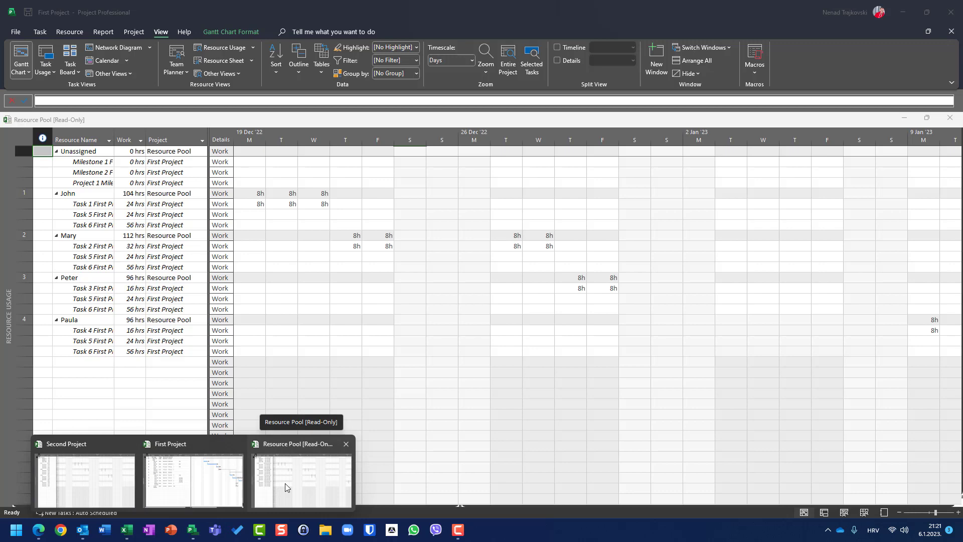
{"action": "left_click", "coordinate": [285, 483]}
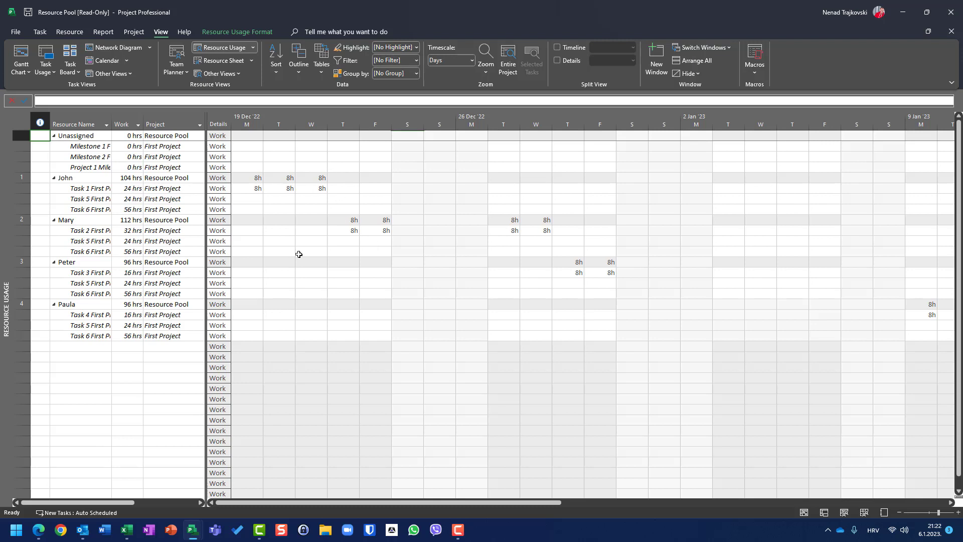
{"action": "mouse_move", "coordinate": [191, 536]}
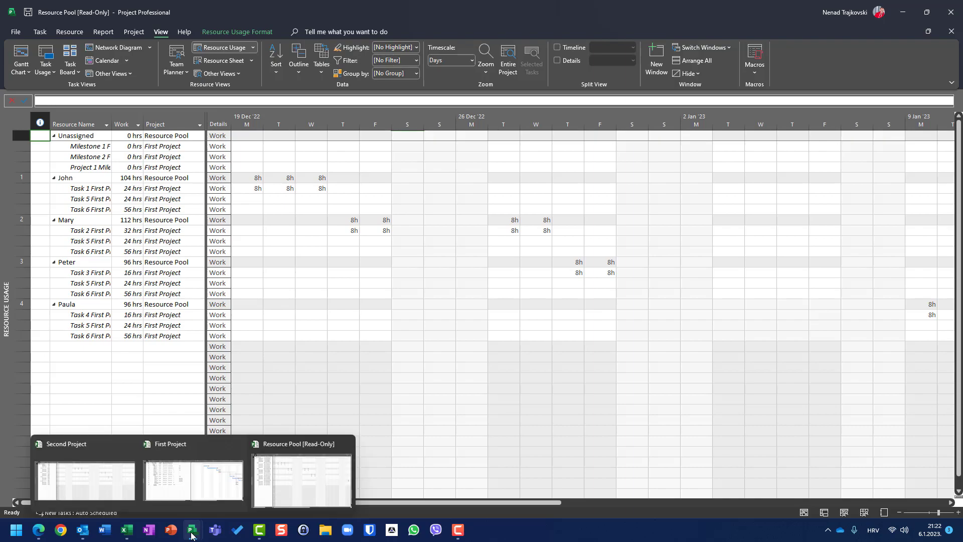
{"action": "left_click", "coordinate": [192, 478]}
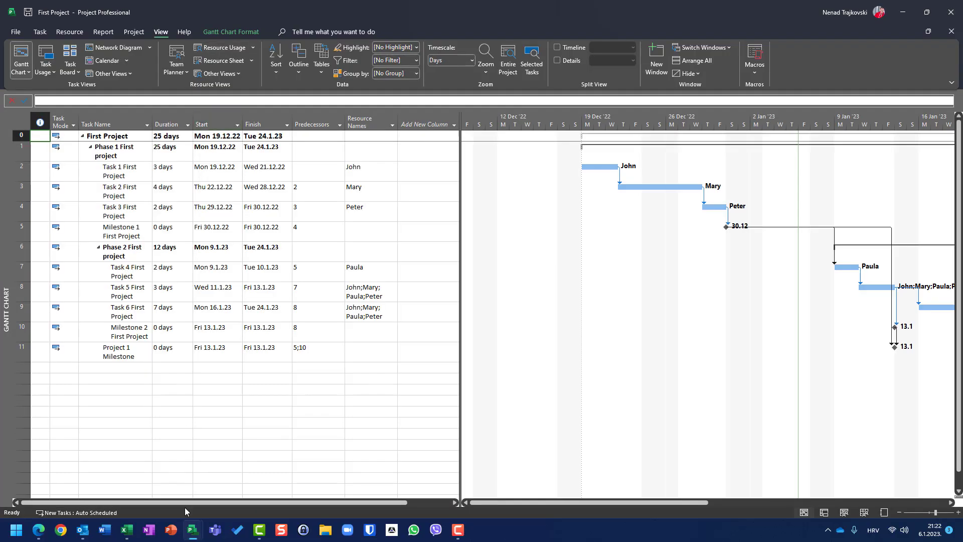
{"action": "mouse_move", "coordinate": [191, 522]}
{"action": "left_click", "coordinate": [301, 479]}
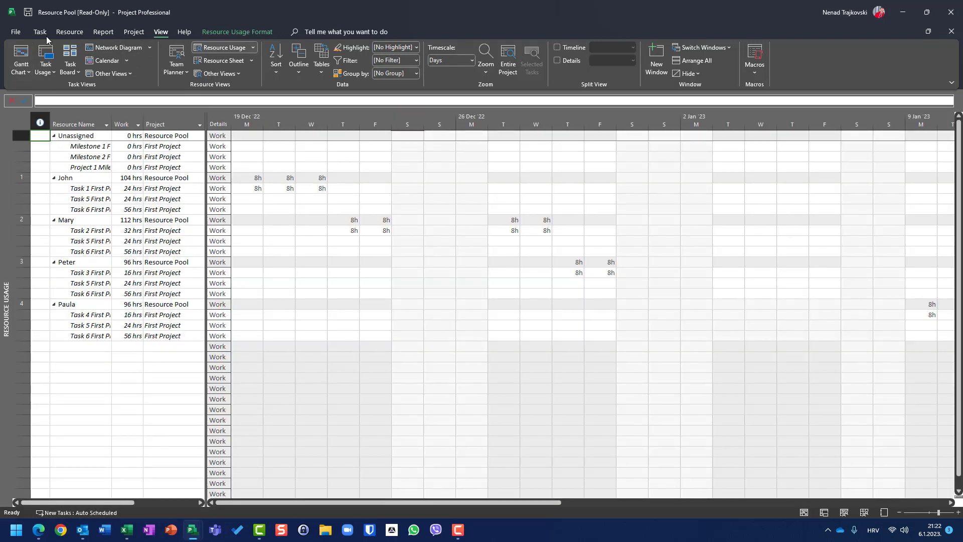
- Review the Resource Pool's sharing links, select the First Project link and cancel without changes
{"action": "left_click", "coordinate": [71, 34]}
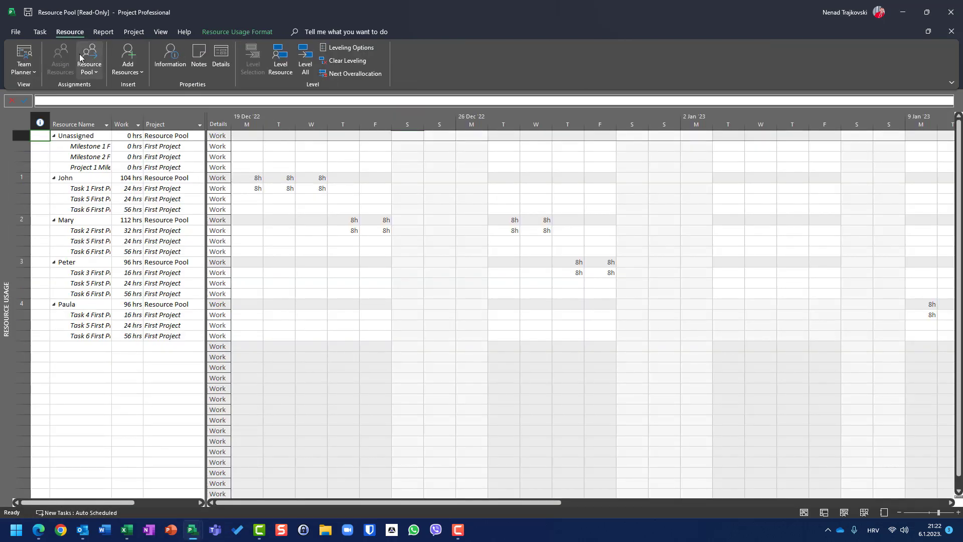
{"action": "left_click", "coordinate": [94, 76]}
{"action": "left_click", "coordinate": [112, 87]}
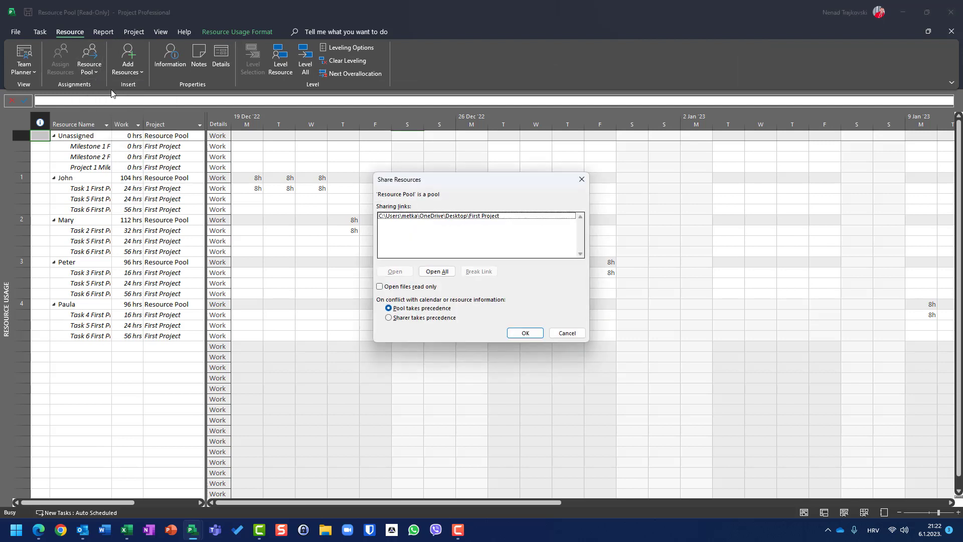
{"action": "left_click", "coordinate": [435, 217]}
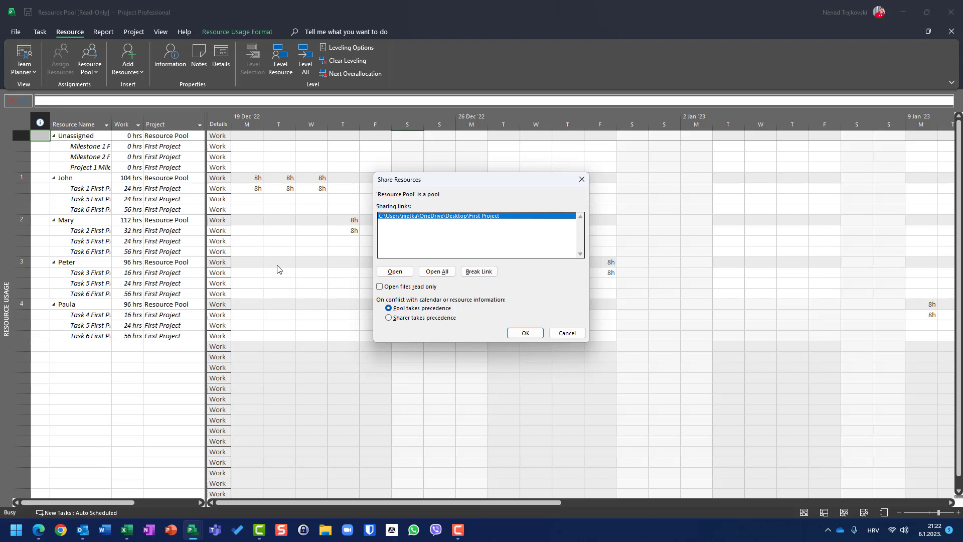
{"action": "left_click", "coordinate": [567, 333]}
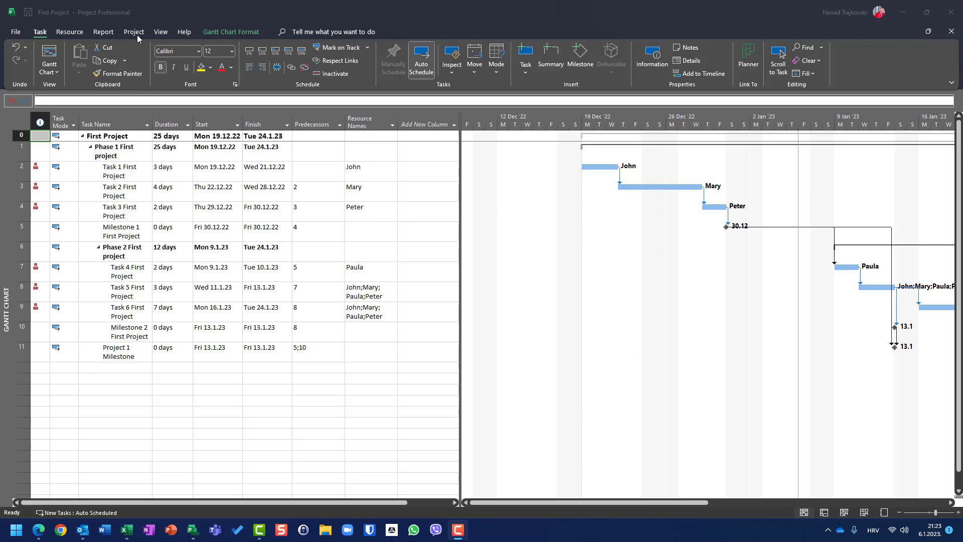
- Check which pool First Project uses for its resources and cancel its sharing settings
{"action": "left_click", "coordinate": [80, 33]}
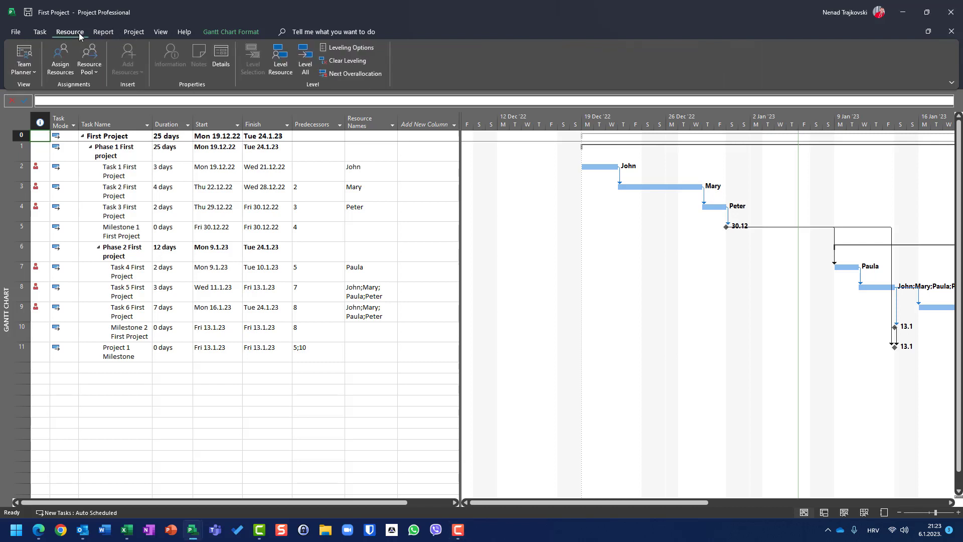
{"action": "left_click", "coordinate": [92, 69]}
{"action": "left_click", "coordinate": [105, 86]}
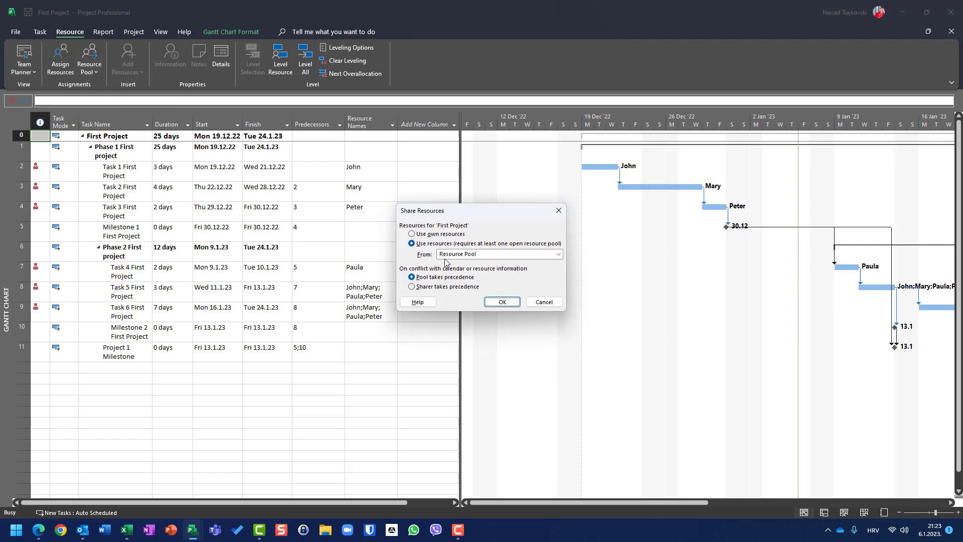
{"action": "left_click", "coordinate": [545, 302]}
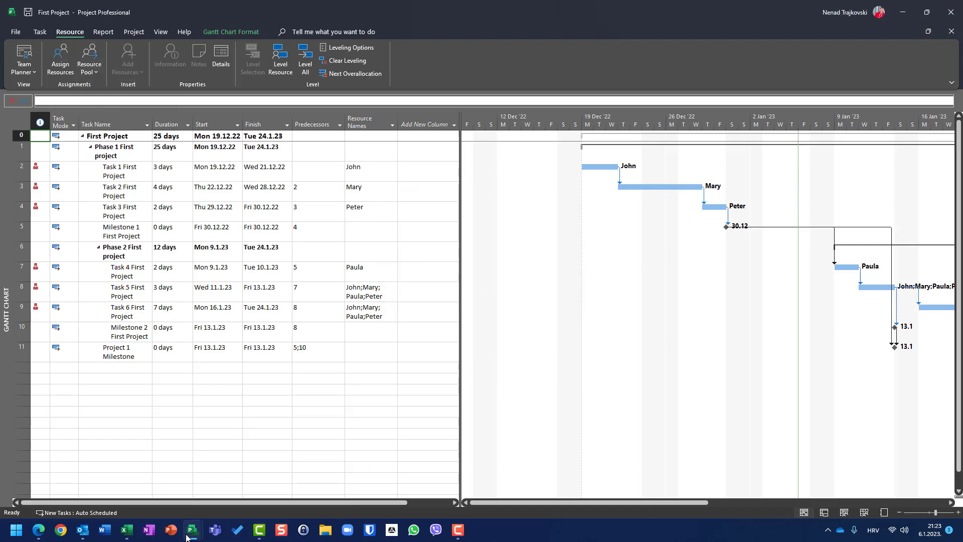
- Switch to Second Project, check which pool it uses for its resources and cancel the sharing settings
{"action": "mouse_move", "coordinate": [192, 530]}
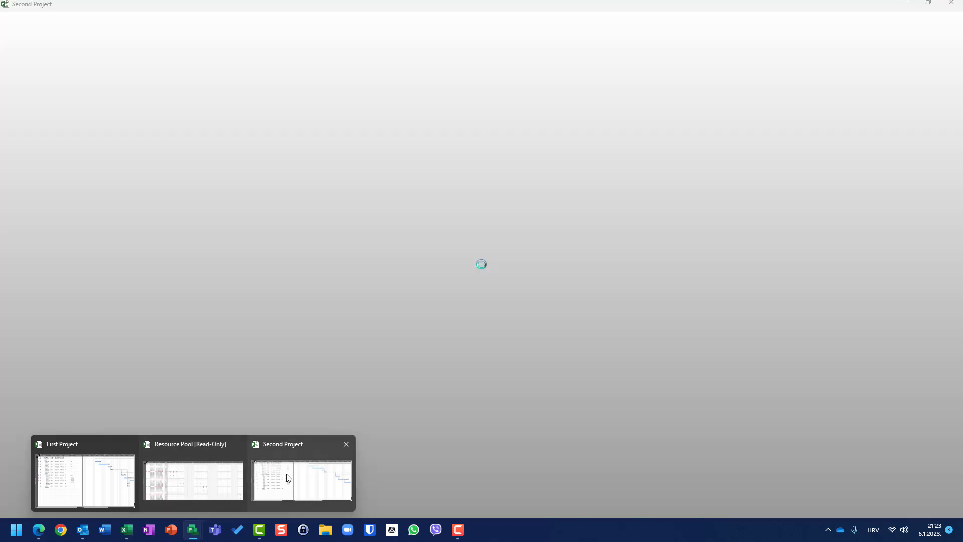
{"action": "left_click", "coordinate": [288, 477]}
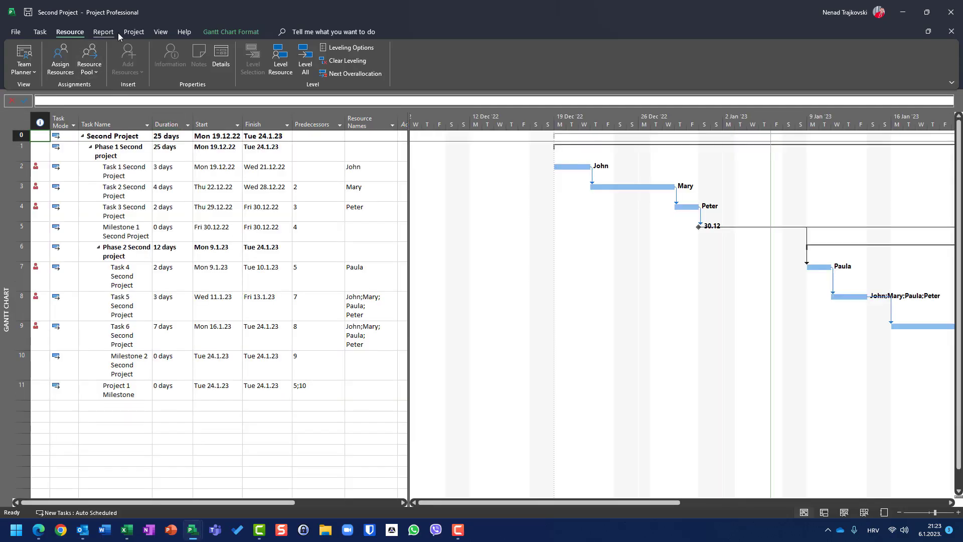
{"action": "left_click", "coordinate": [85, 68]}
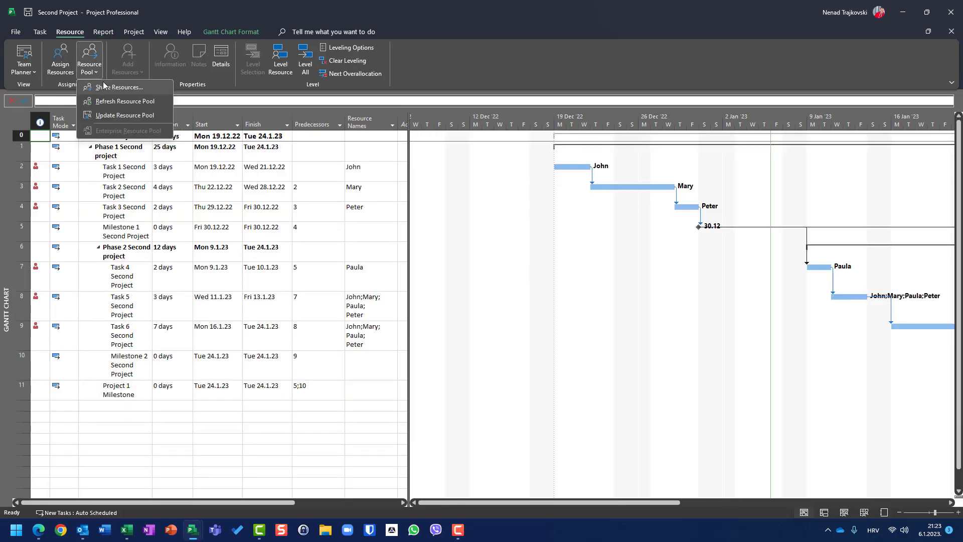
{"action": "left_click", "coordinate": [104, 82]}
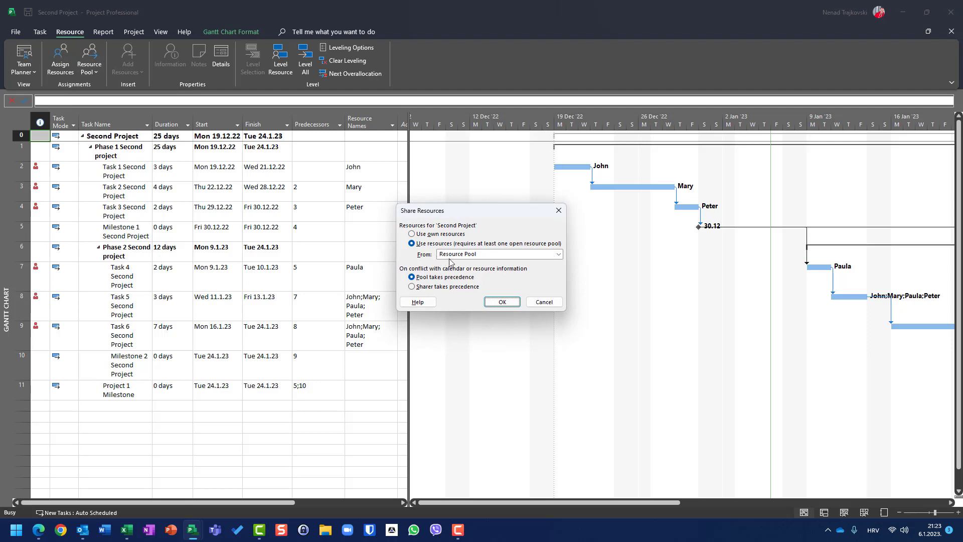
{"action": "left_click", "coordinate": [544, 302]}
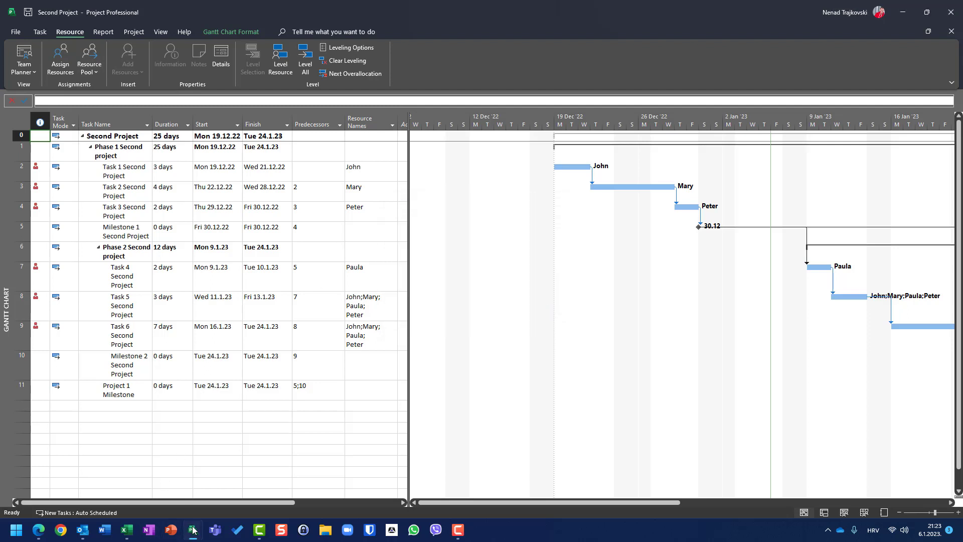
- Examine the Resource Pool's resource usage, return to Second Project and check its resource sharing settings again without changes
{"action": "mouse_move", "coordinate": [193, 529]}
{"action": "left_click", "coordinate": [181, 481]}
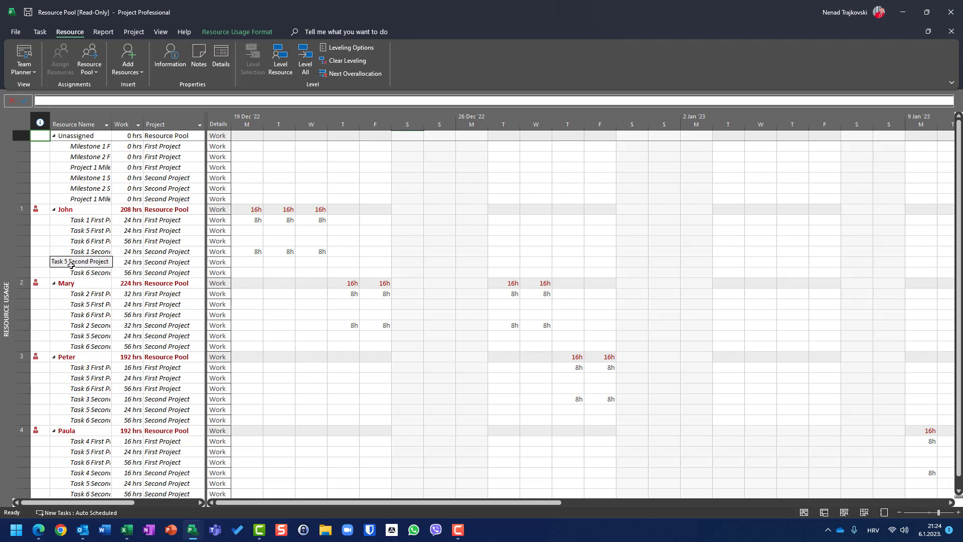
{"action": "mouse_move", "coordinate": [192, 529]}
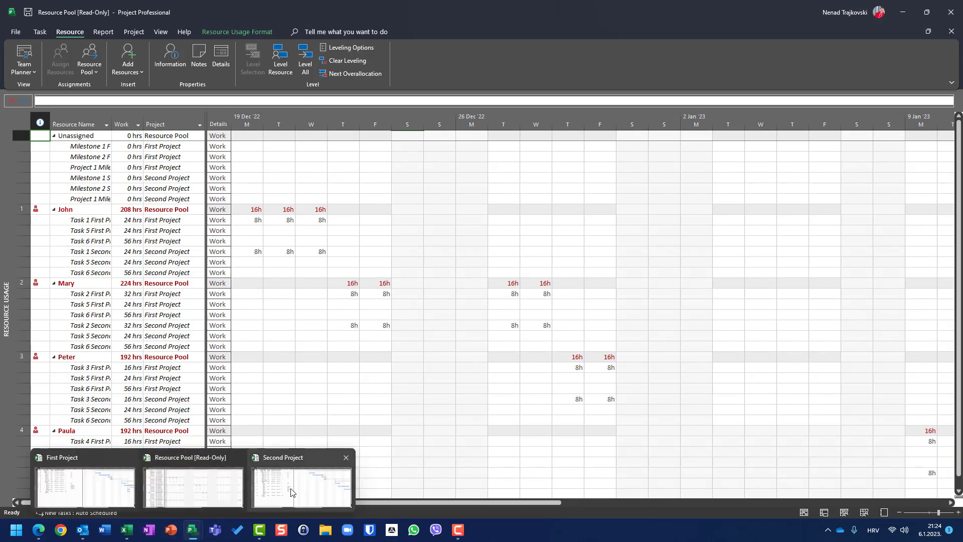
{"action": "left_click", "coordinate": [291, 490]}
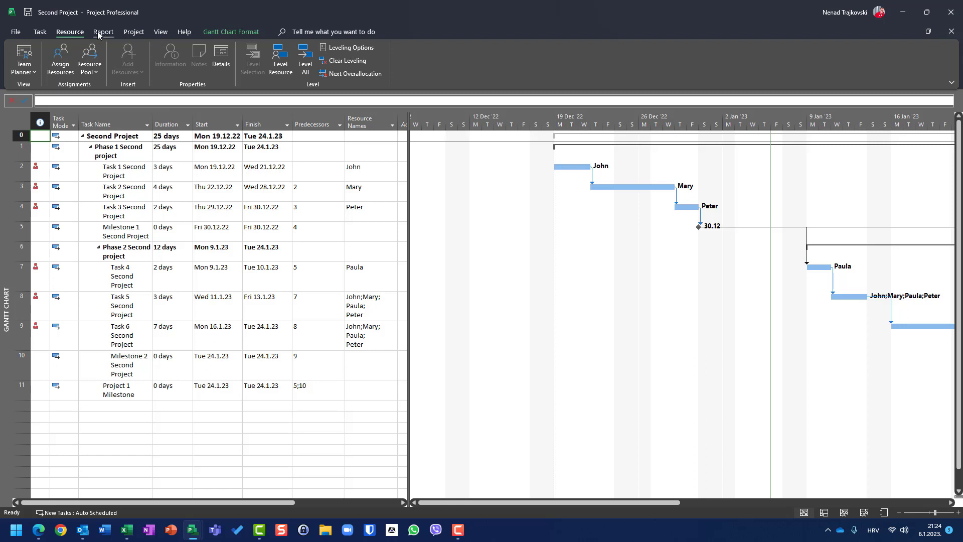
{"action": "left_click", "coordinate": [90, 75]}
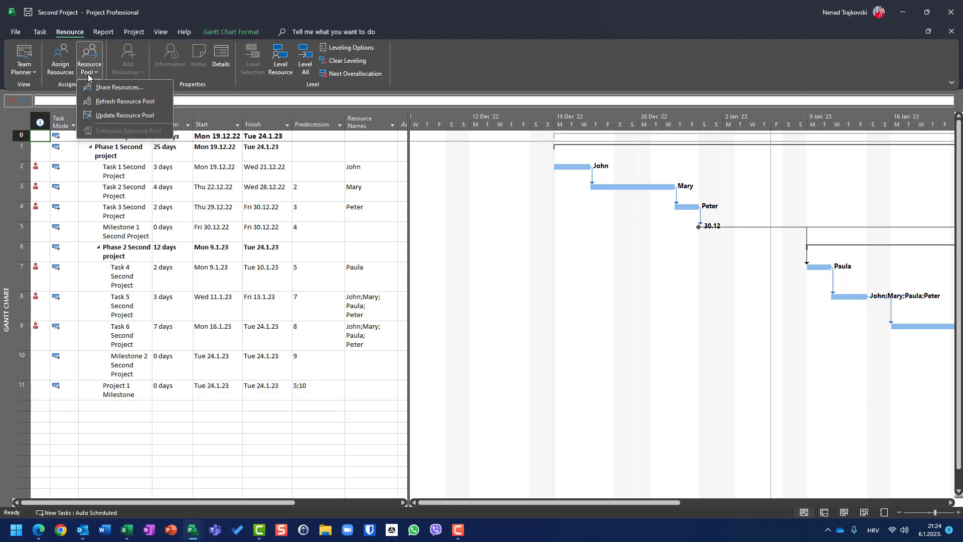
{"action": "left_click", "coordinate": [101, 88]}
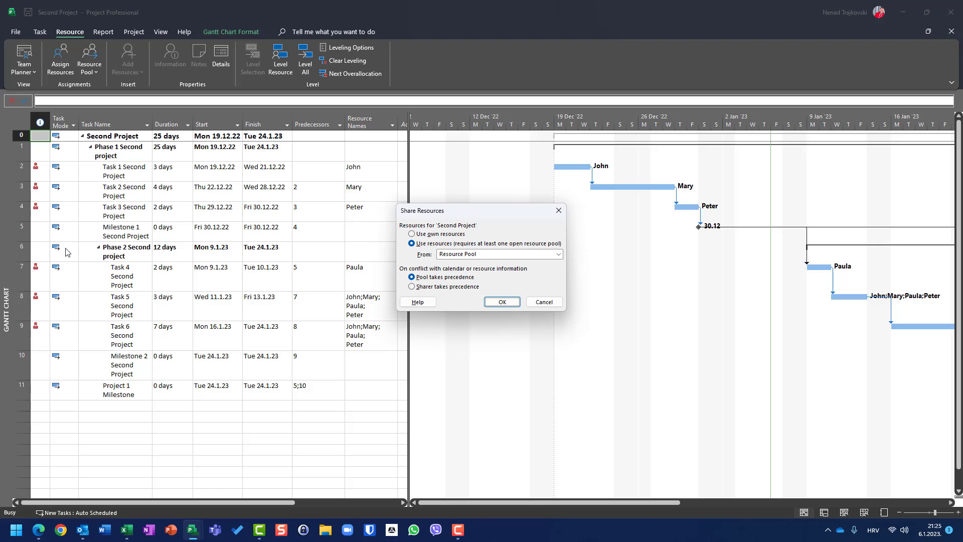
{"action": "left_click", "coordinate": [536, 302]}
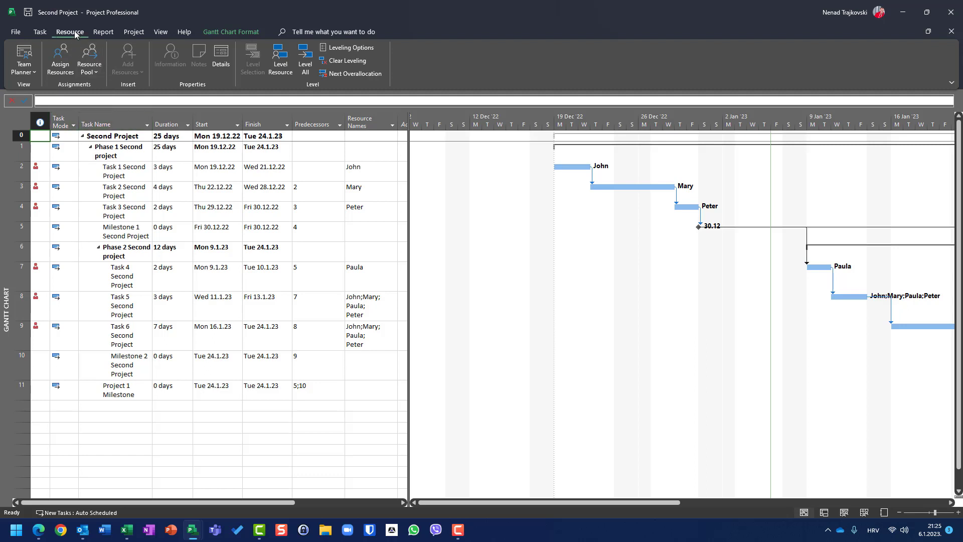
- Set Second Project to use its own resources instead of those from the Resource Pool
{"action": "left_click", "coordinate": [88, 69]}
{"action": "left_click", "coordinate": [97, 85]}
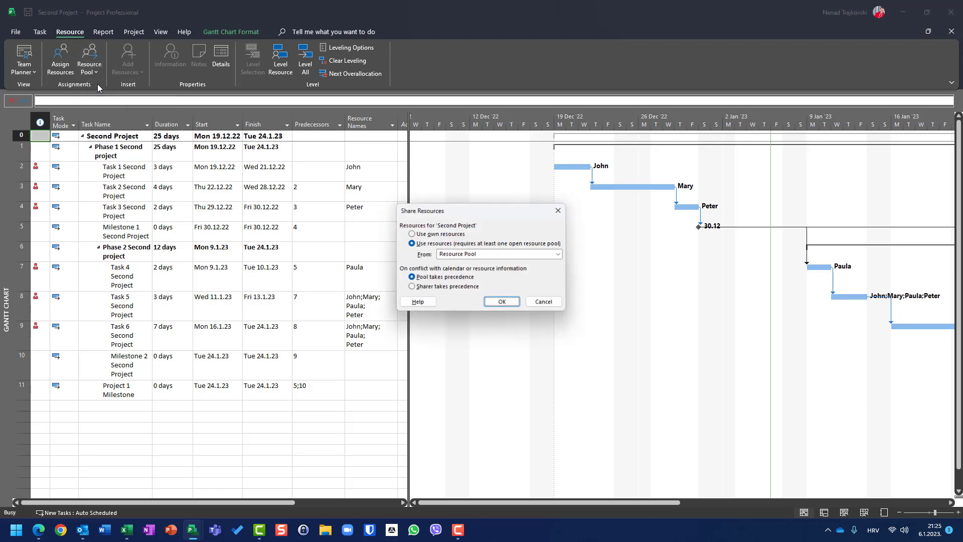
{"action": "left_click", "coordinate": [411, 234]}
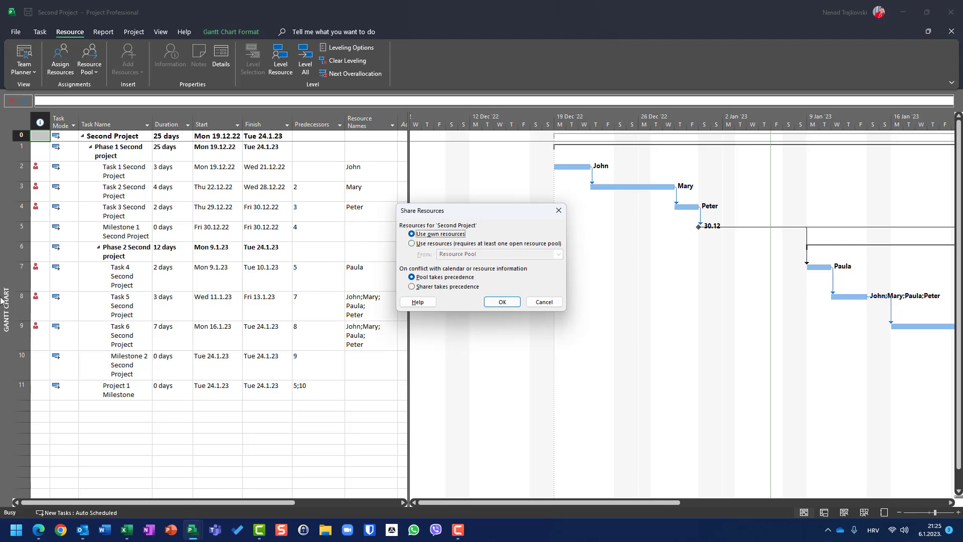
{"action": "left_click", "coordinate": [502, 301]}
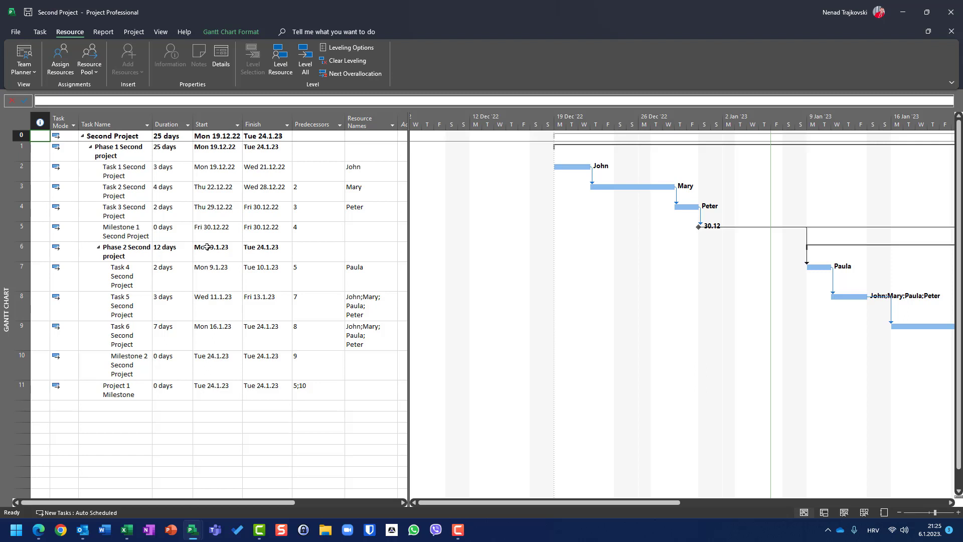
- Set Second Project to use resources from Resource Pool again, with the pool taking precedence on conflicts
{"action": "left_click", "coordinate": [90, 73]}
{"action": "left_click", "coordinate": [127, 87]}
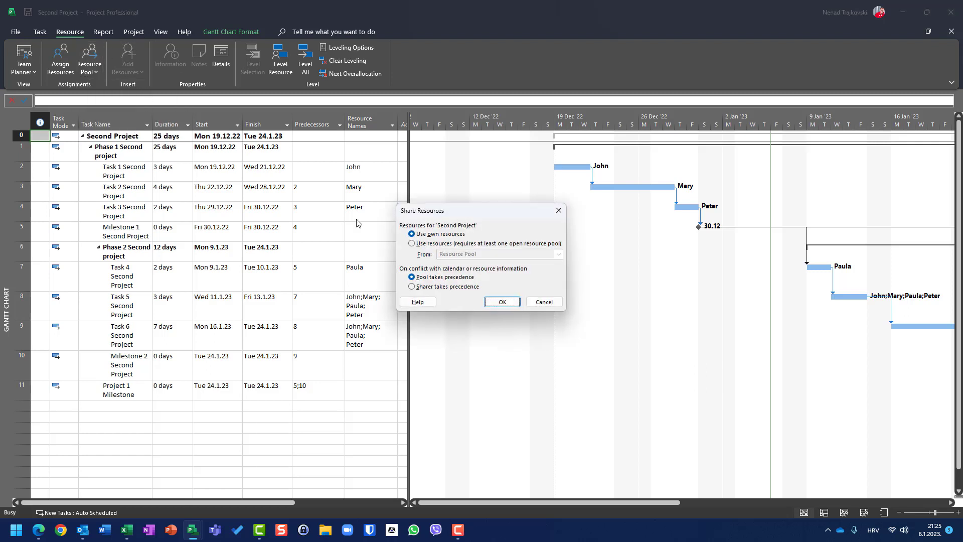
{"action": "left_click", "coordinate": [411, 243]}
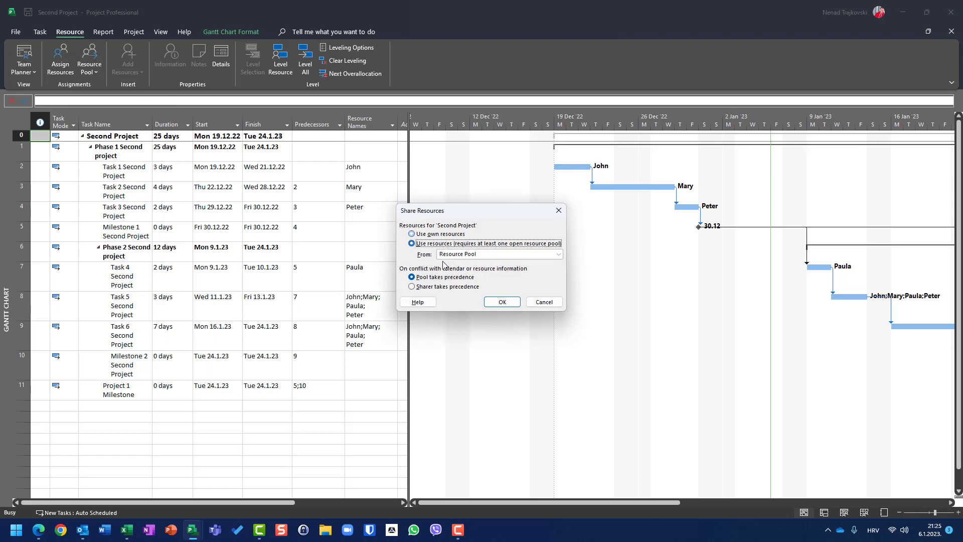
{"action": "left_click", "coordinate": [494, 302]}
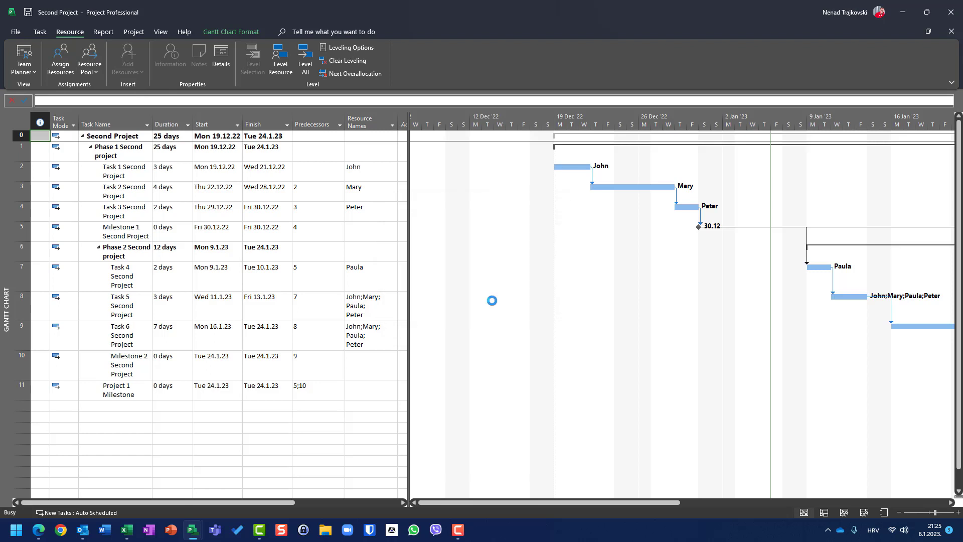
- Disconnect Second Project from the Resource Pool once more by setting it to use its own resources
{"action": "left_click", "coordinate": [90, 71]}
{"action": "left_click", "coordinate": [112, 86]}
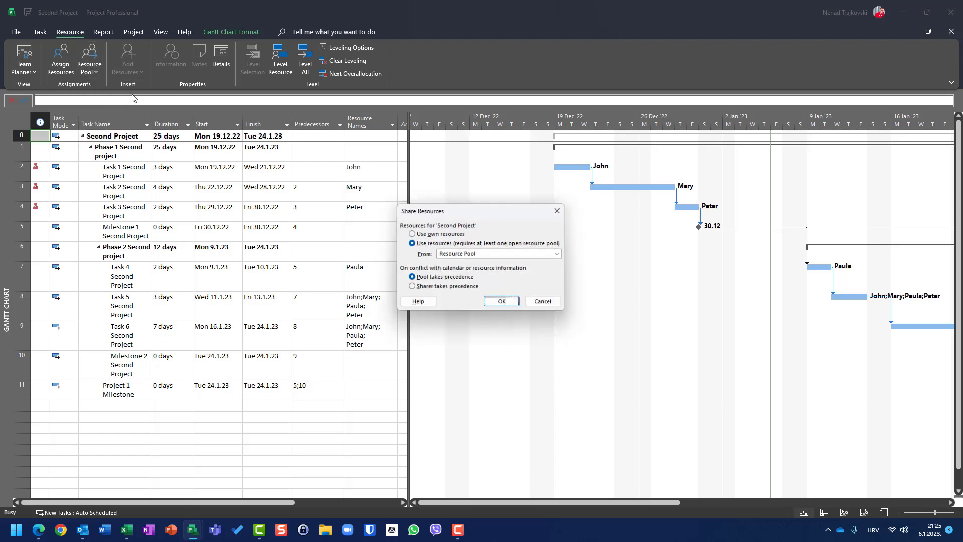
{"action": "left_click", "coordinate": [419, 235]}
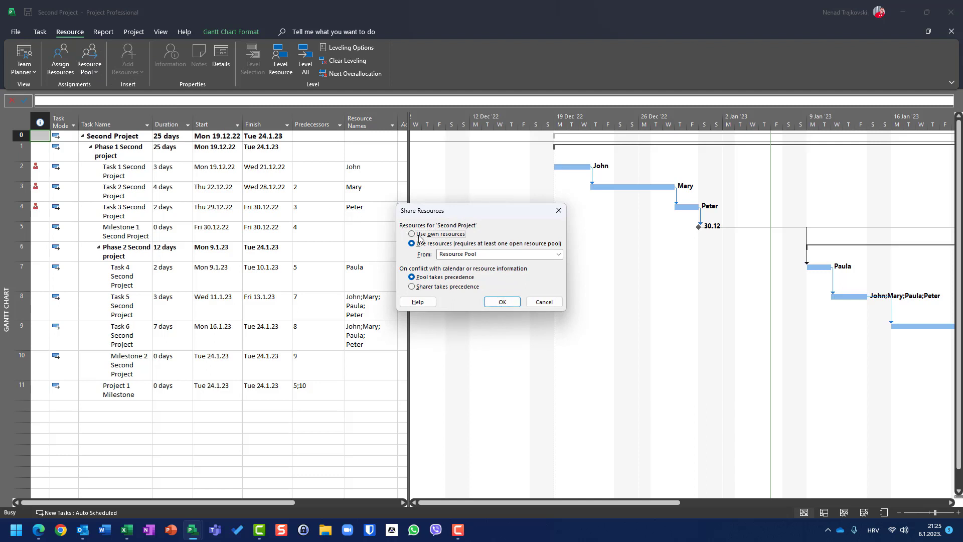
{"action": "left_click", "coordinate": [502, 302]}
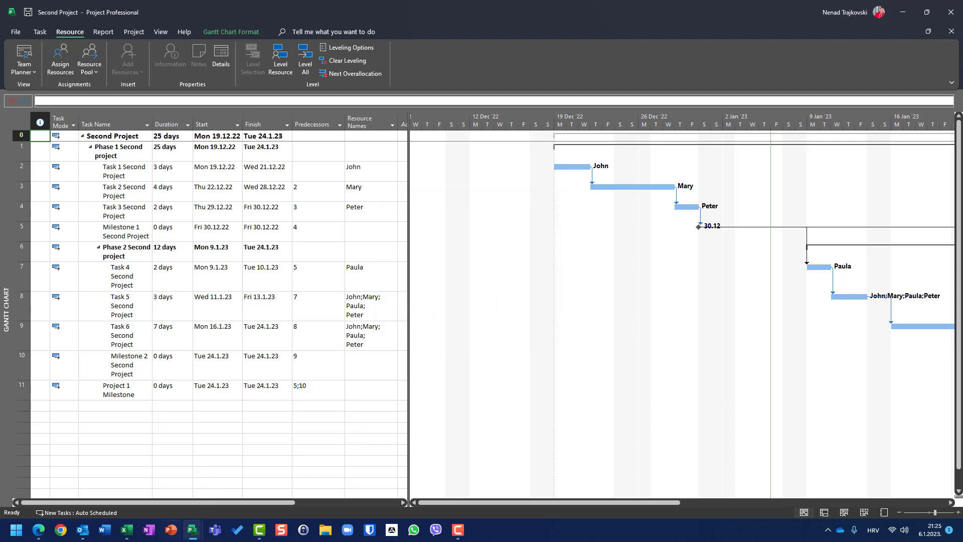
- Examine resource usage in the Resource Pool file, review its sharing links and cancel after selecting the First Project link
{"action": "mouse_move", "coordinate": [191, 529]}
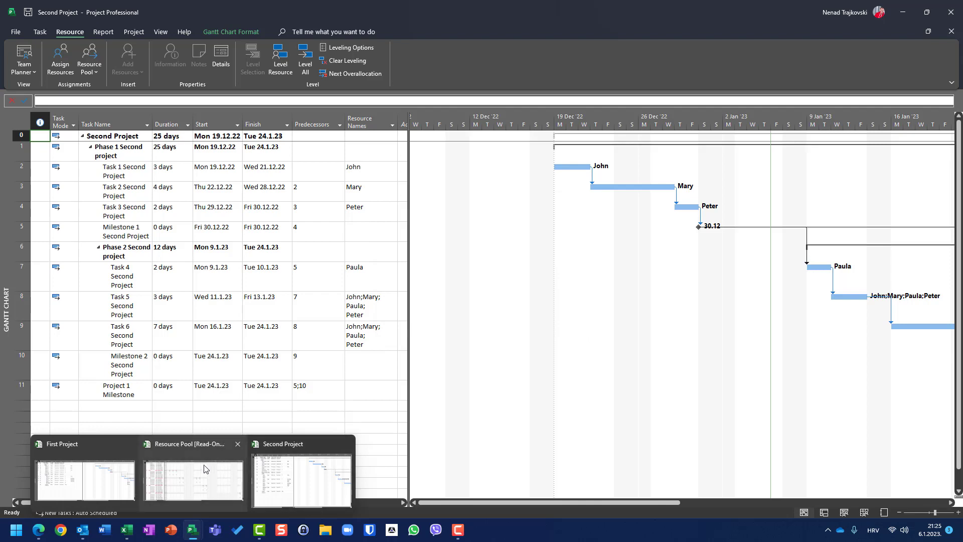
{"action": "left_click", "coordinate": [204, 468]}
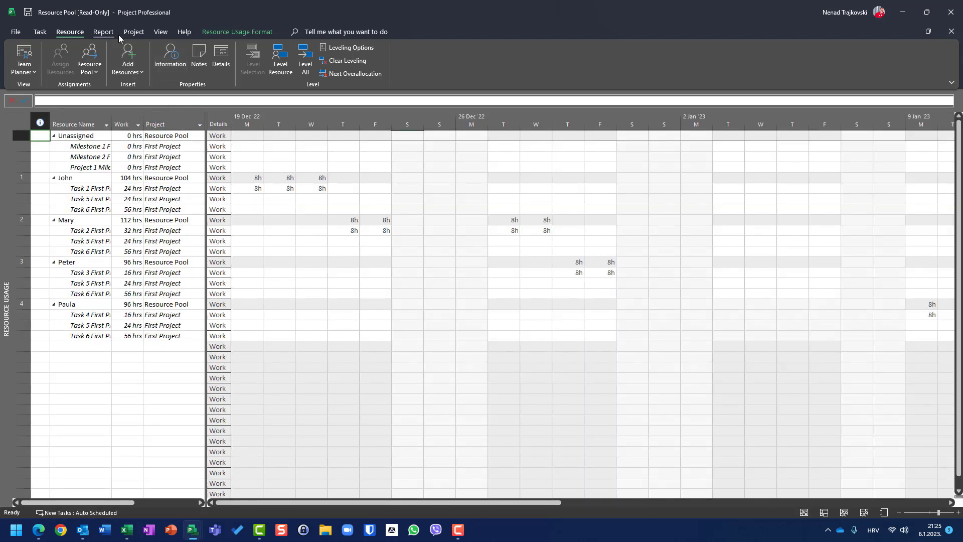
{"action": "left_click", "coordinate": [89, 66]}
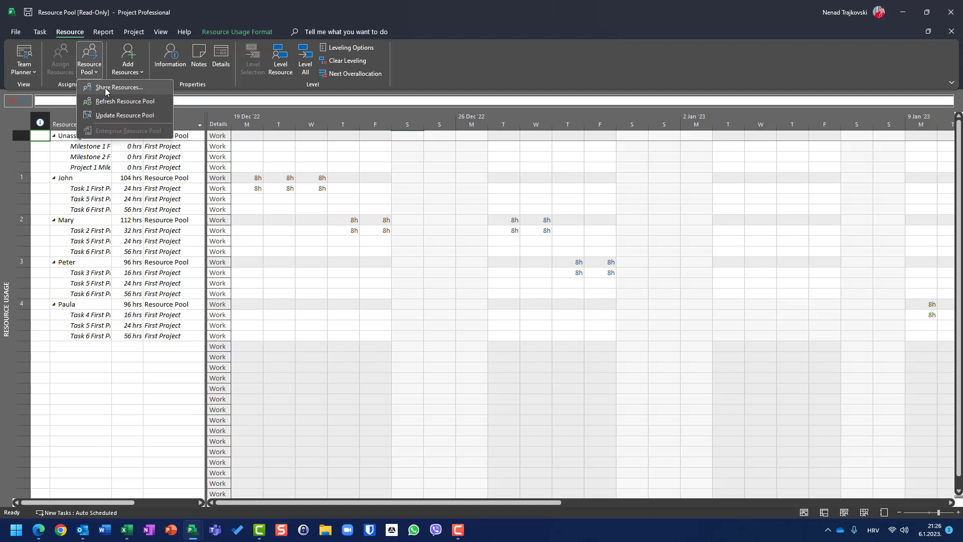
{"action": "left_click", "coordinate": [106, 88]}
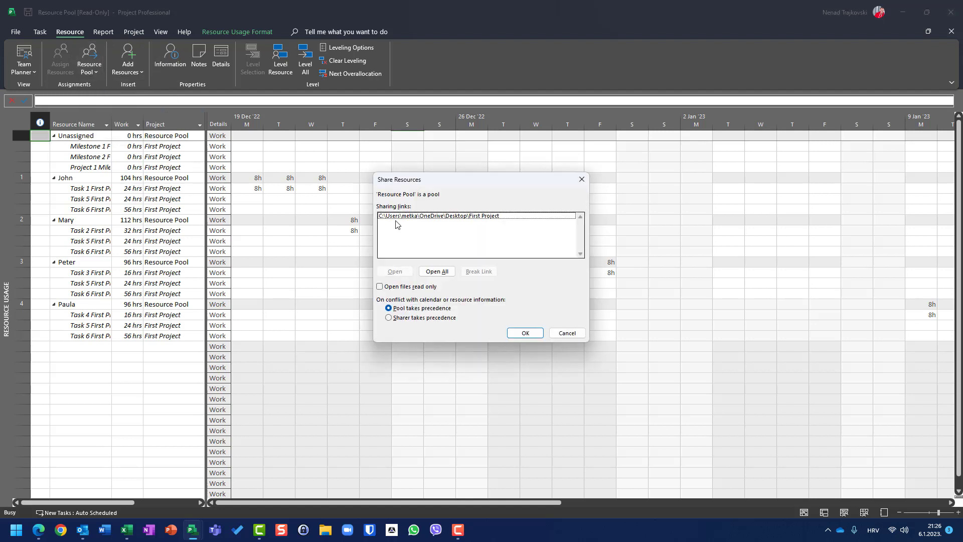
{"action": "left_click", "coordinate": [448, 216]}
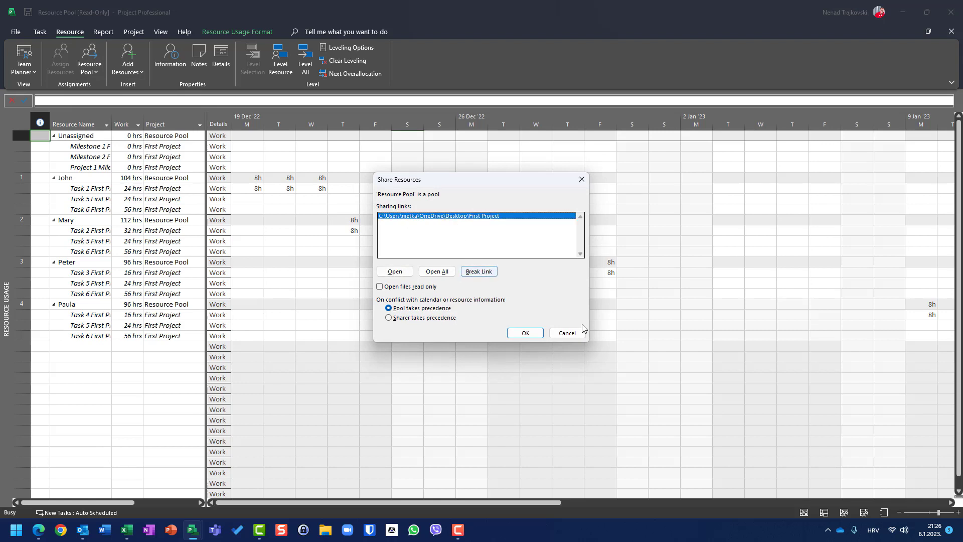
{"action": "left_click", "coordinate": [567, 333]}
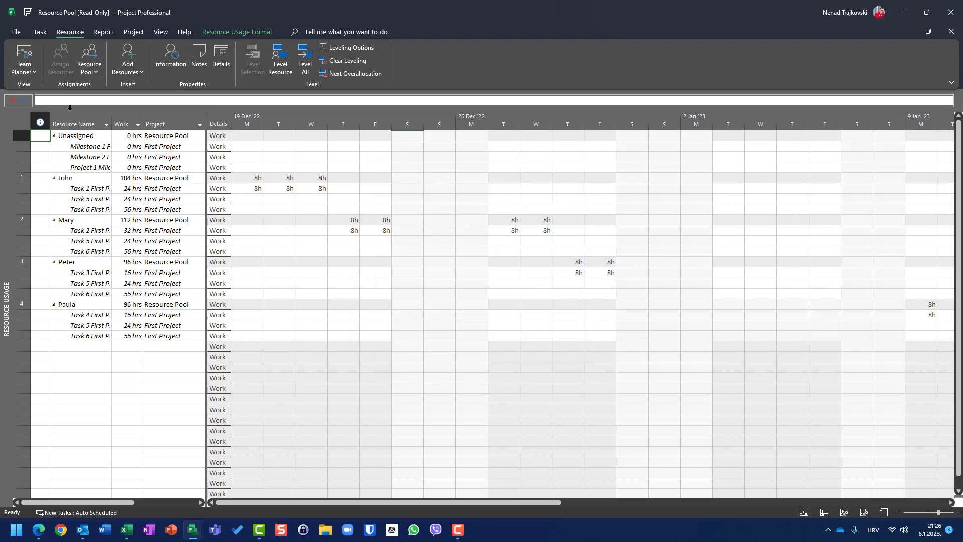
- Switch to Second Project and display its Resource Sheet to examine its own resources
{"action": "mouse_move", "coordinate": [193, 530]}
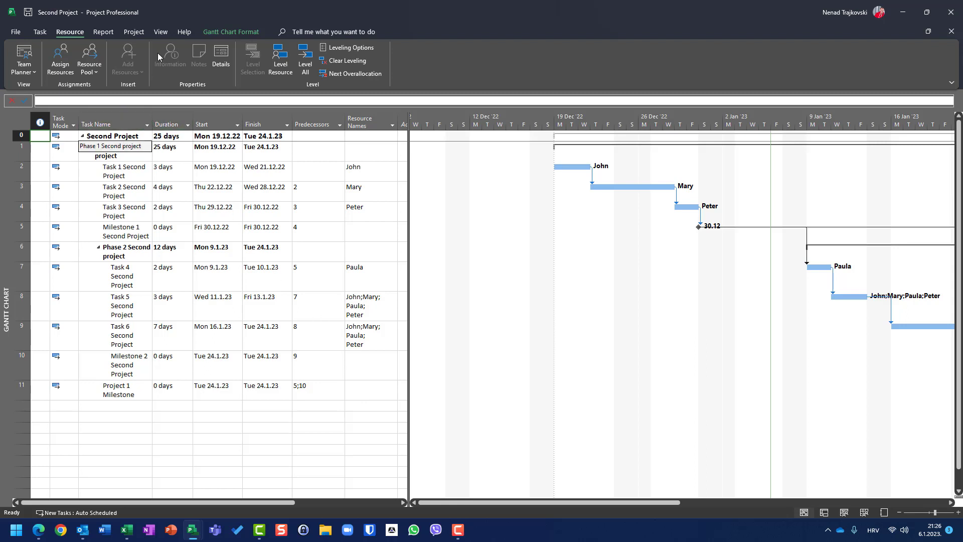
{"action": "left_click", "coordinate": [161, 31]}
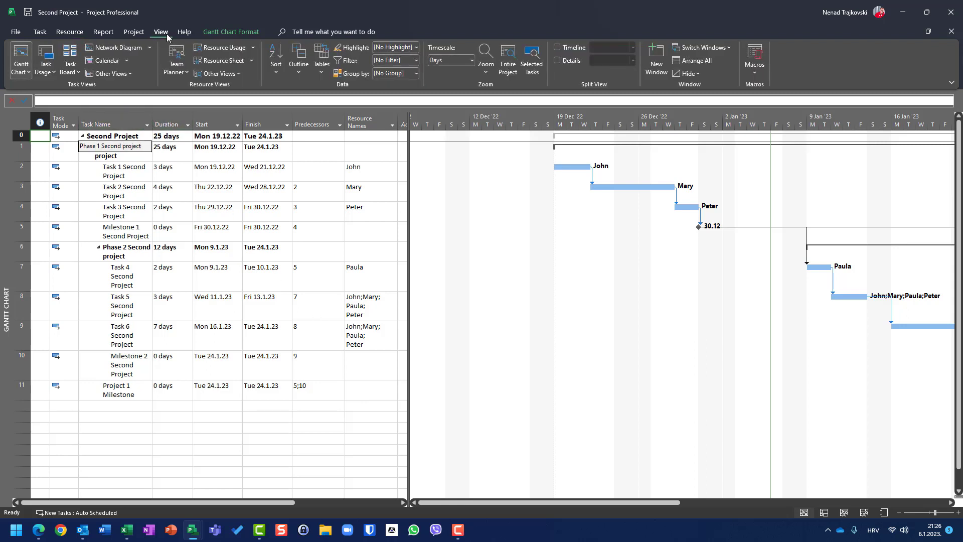
{"action": "left_click", "coordinate": [211, 62]}
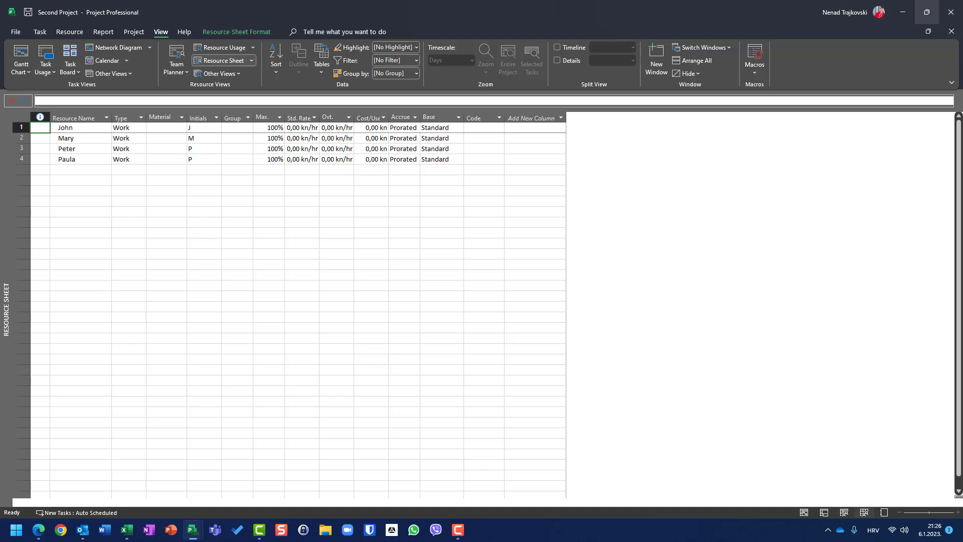
- Close the open projects without saving and reopen Second Project from the desktop with its resource pool to see assignments across all sharer files
{"action": "left_click", "coordinate": [950, 12]}
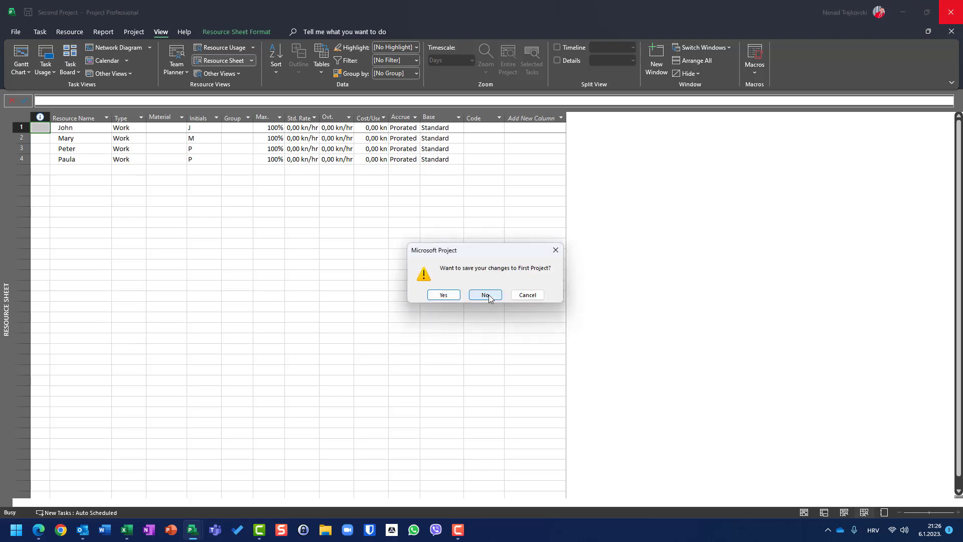
{"action": "left_click", "coordinate": [488, 295]}
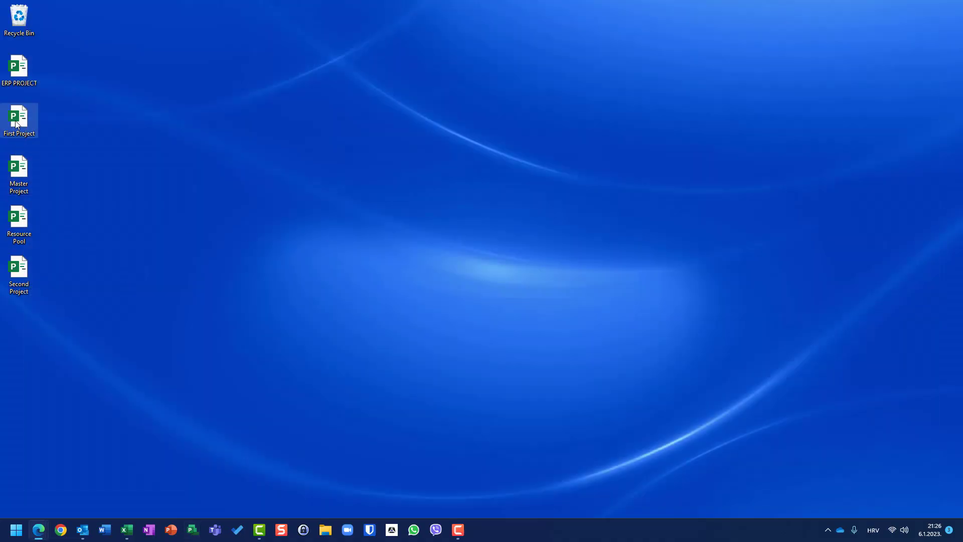
{"action": "double_click", "coordinate": [15, 271]}
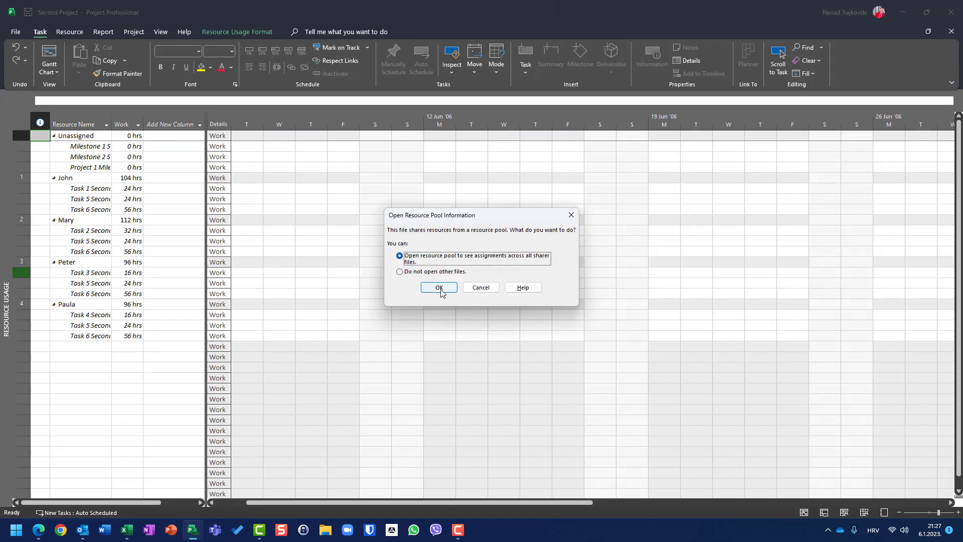
{"action": "left_click", "coordinate": [439, 287]}
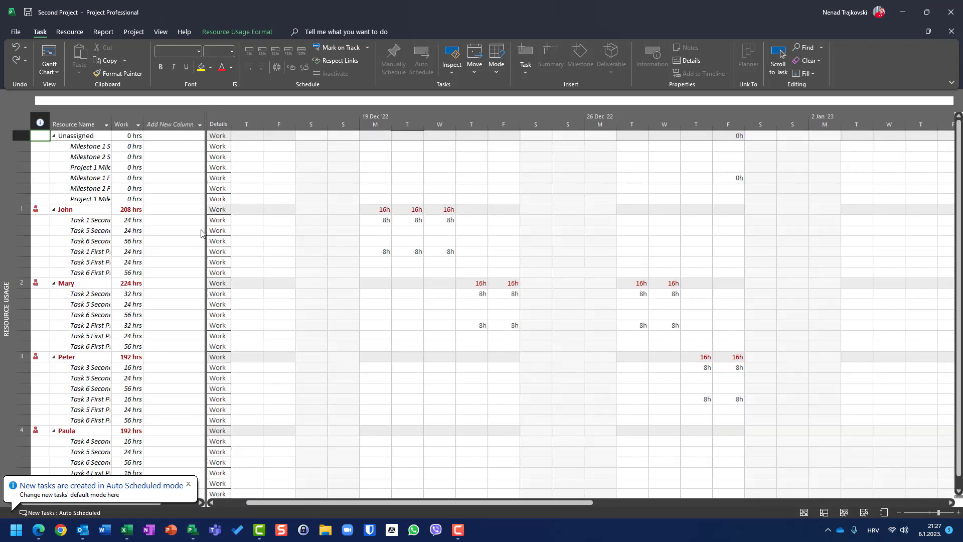
- Break Second Project's link to the Resource Pool by setting its resource sharing to use own resources
{"action": "left_click", "coordinate": [75, 33]}
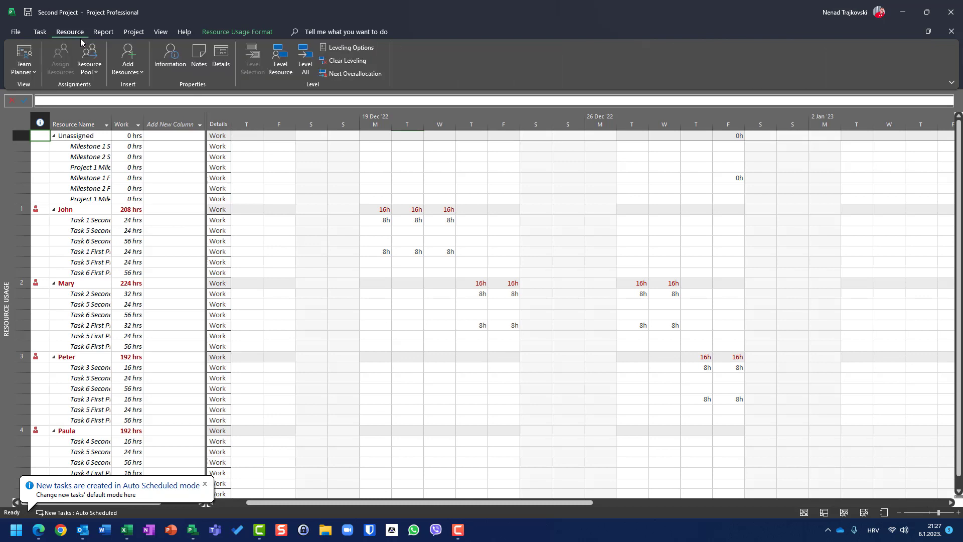
{"action": "left_click", "coordinate": [90, 70]}
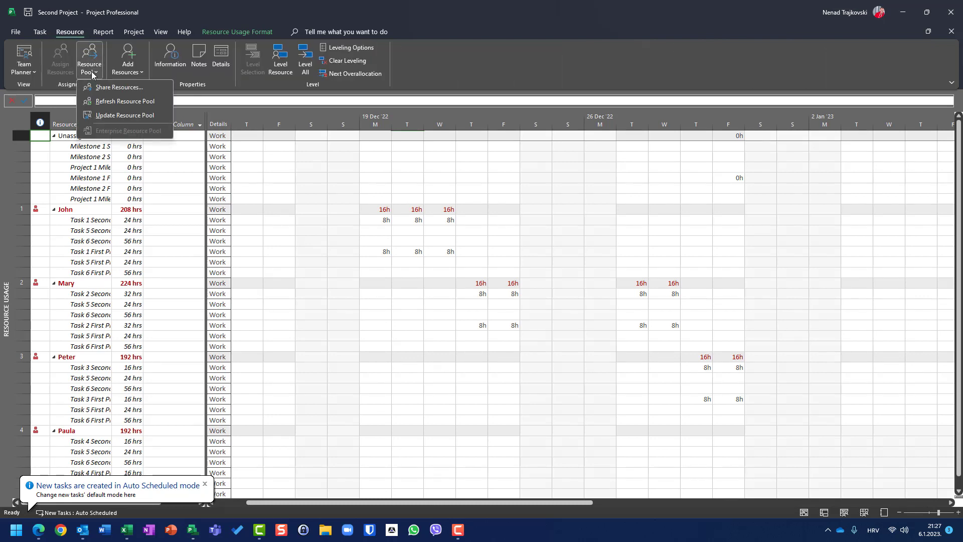
{"action": "left_click", "coordinate": [104, 88]}
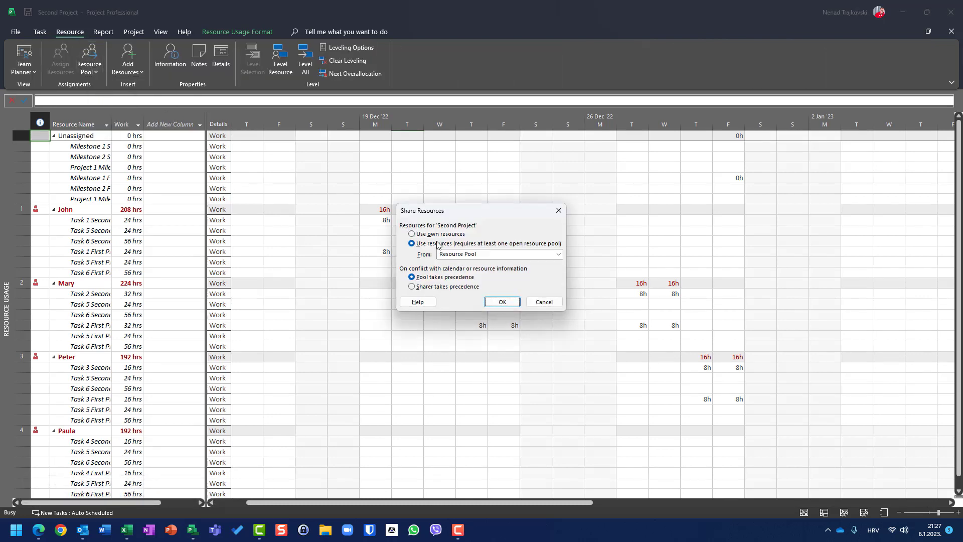
{"action": "left_click", "coordinate": [440, 235]}
{"action": "left_click", "coordinate": [502, 302]}
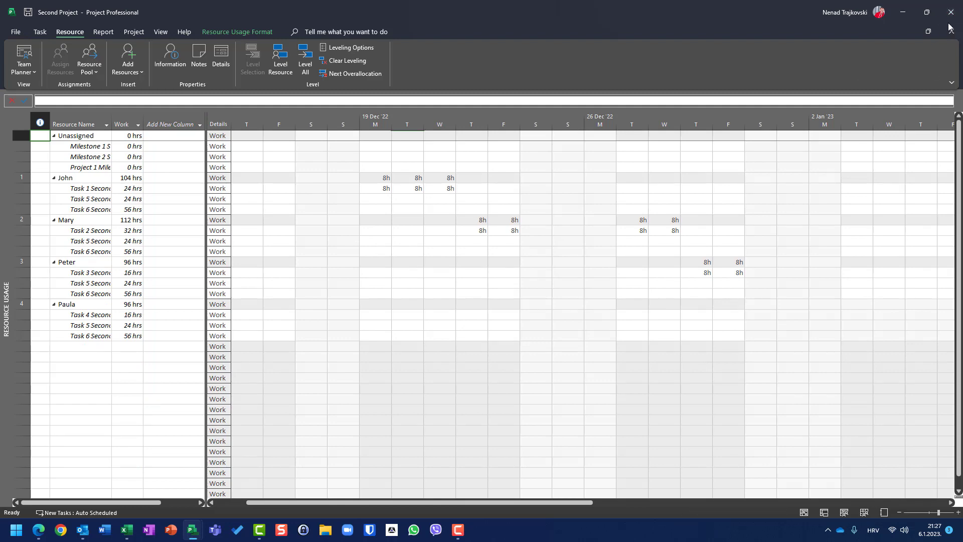
- Close the project window, reopen Second Project from the desktop and display its Gantt Chart
{"action": "left_click", "coordinate": [941, 10]}
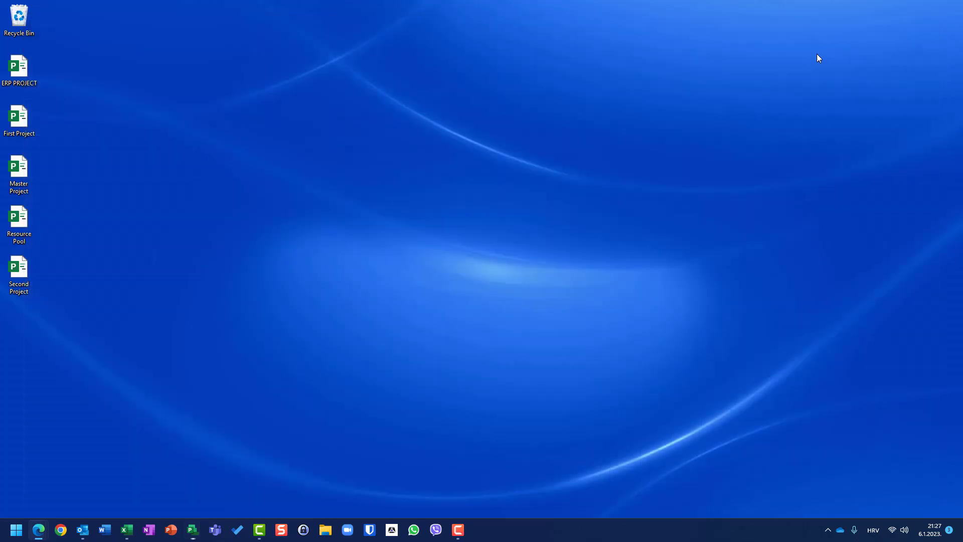
{"action": "double_click", "coordinate": [15, 269]}
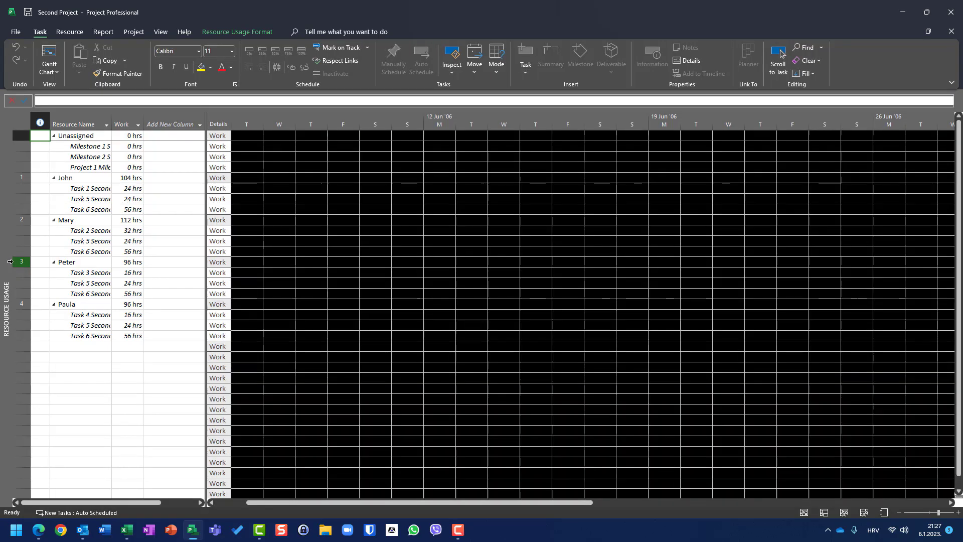
{"action": "left_click", "coordinate": [49, 52]}
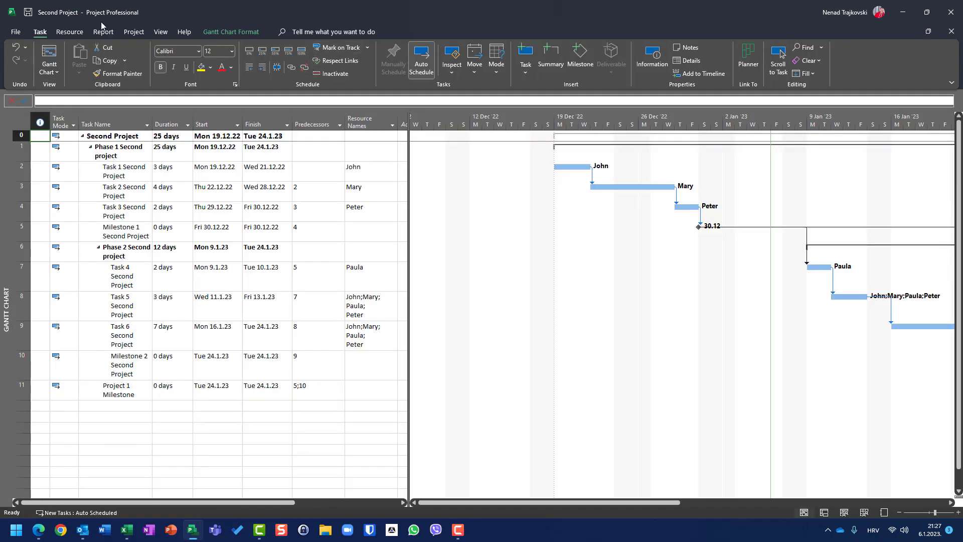
- Examine Second Project's local resources in the Resource Sheet and return to the Gantt Chart
{"action": "left_click", "coordinate": [161, 32]}
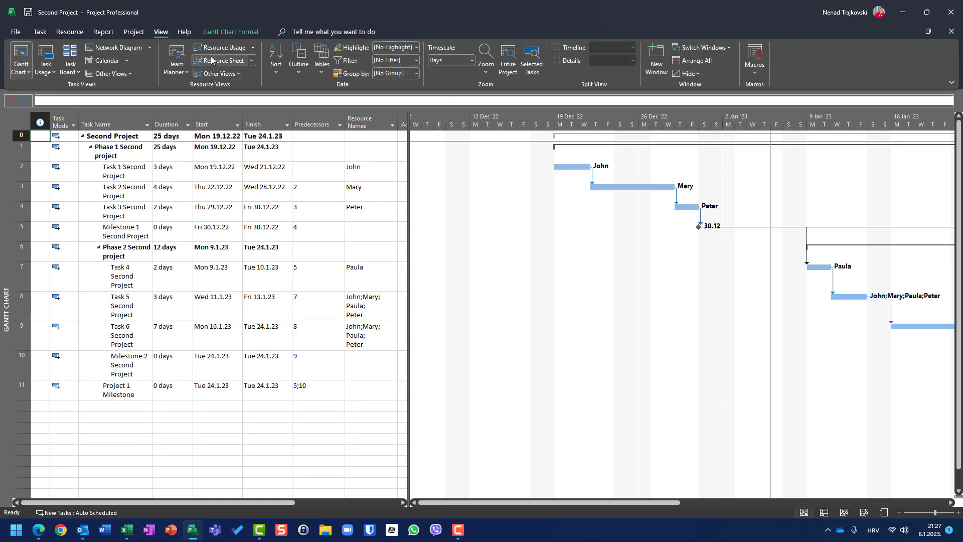
{"action": "left_click", "coordinate": [211, 59]}
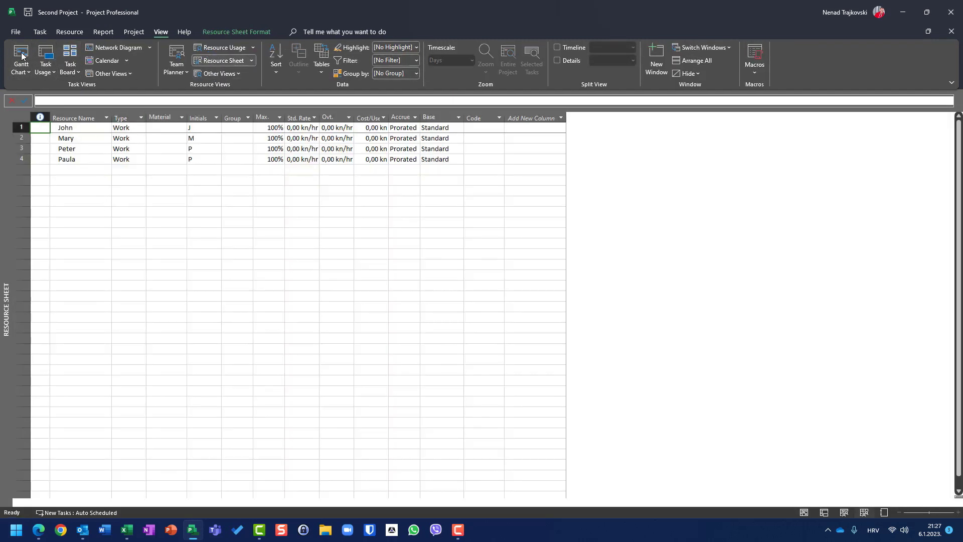
{"action": "left_click", "coordinate": [42, 31]}
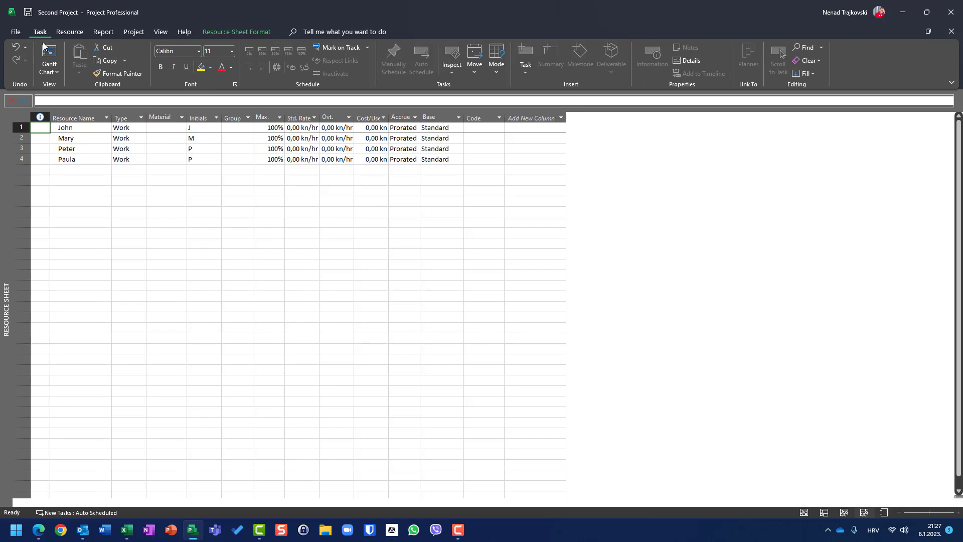
{"action": "left_click", "coordinate": [44, 60]}
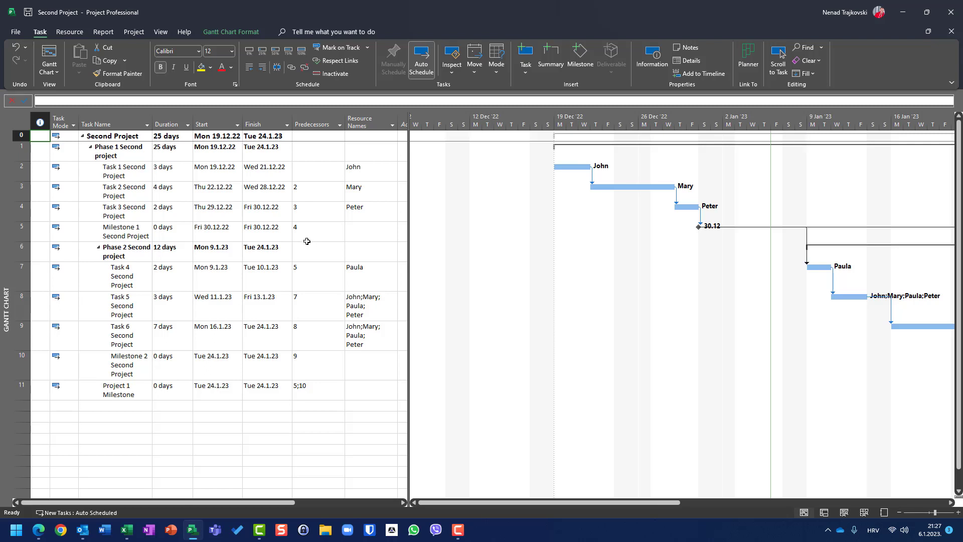
- Select Task 1 Second Project, review the project's resource sharing settings and cancel without changing them
{"action": "left_click", "coordinate": [110, 167]}
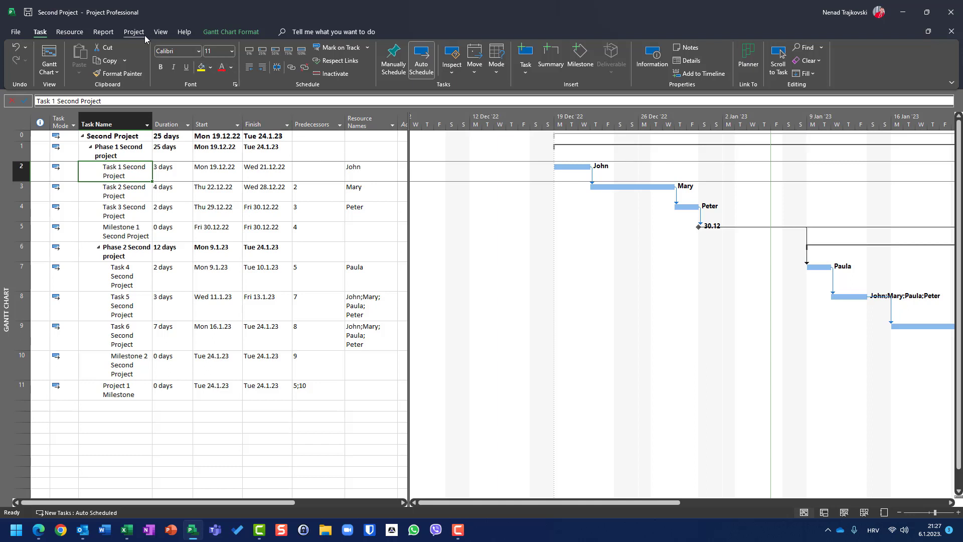
{"action": "left_click", "coordinate": [70, 32]}
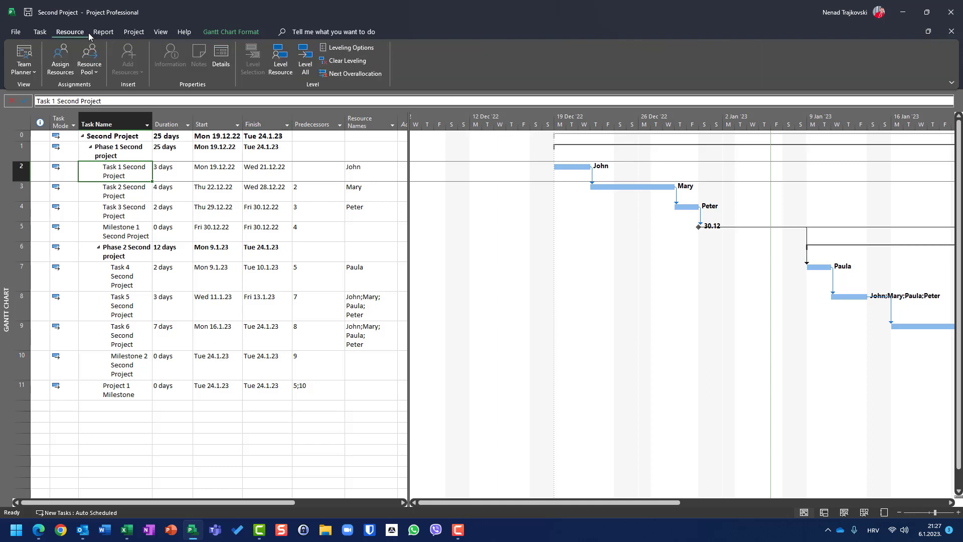
{"action": "left_click", "coordinate": [93, 73]}
{"action": "left_click", "coordinate": [100, 87]}
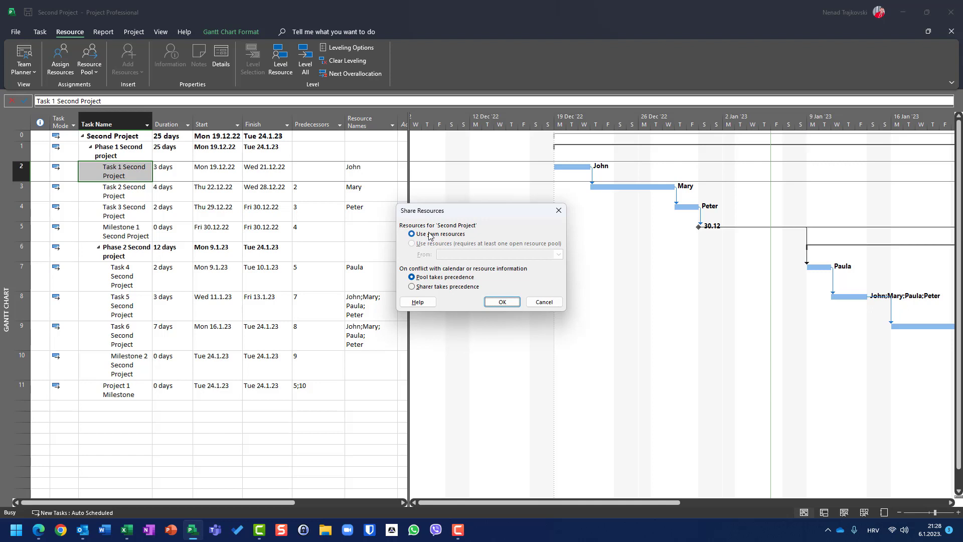
{"action": "left_click", "coordinate": [545, 303]}
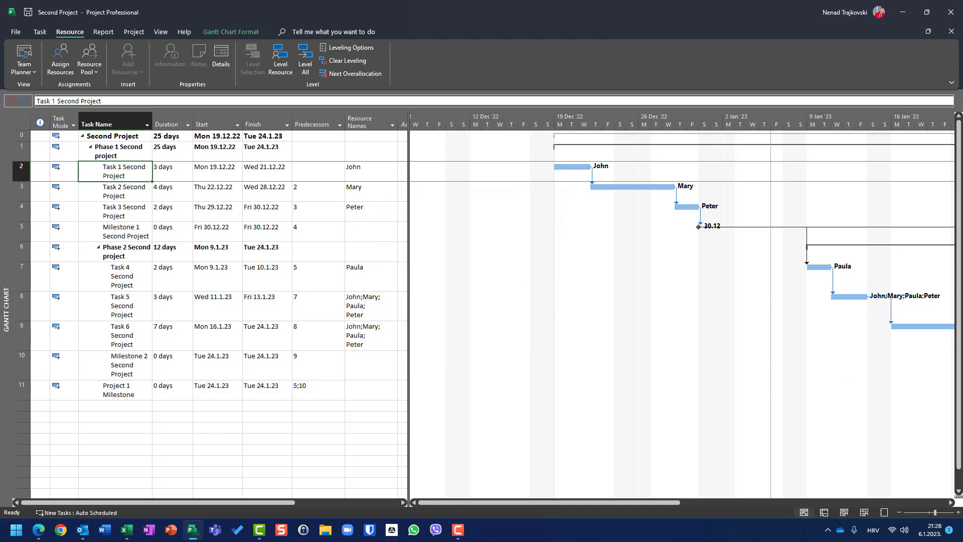